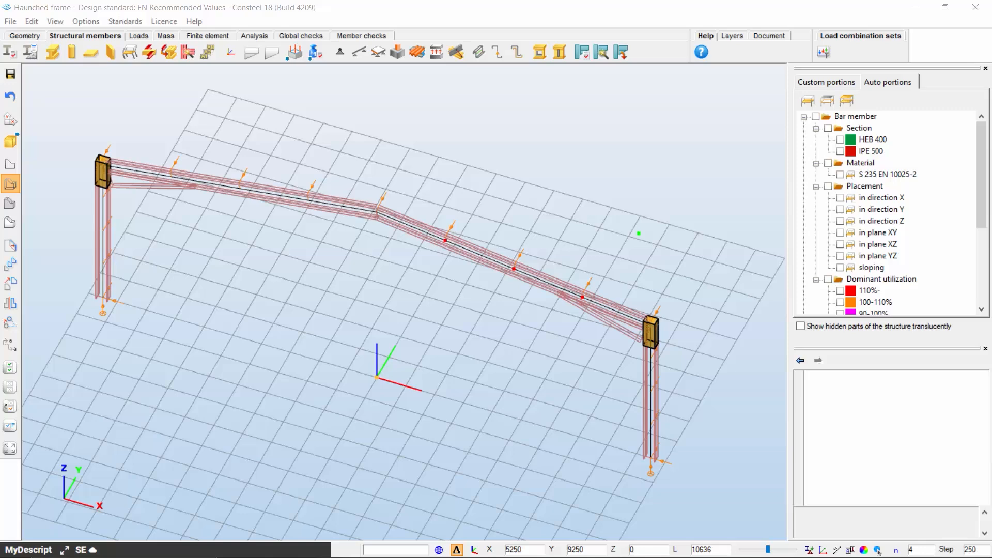
# Review the Dead Load case applied to the frame, then open the first-order deformation analysis results
pyautogui.click(138, 36)
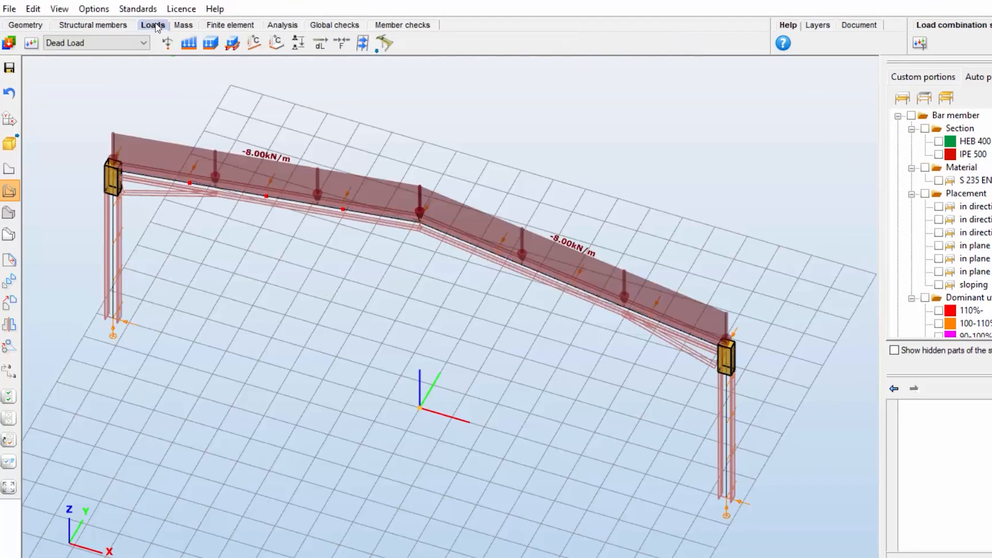
pyautogui.click(129, 42)
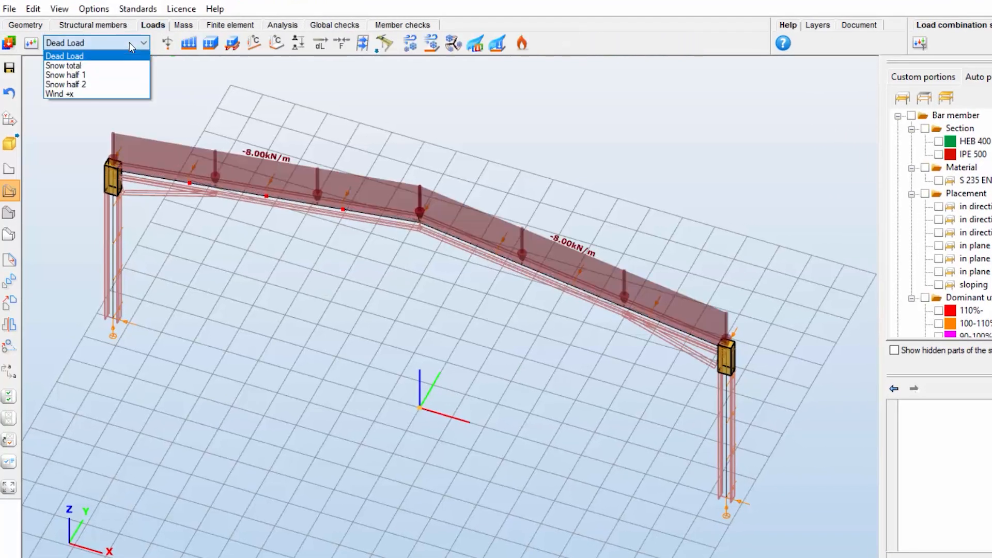
pyautogui.click(129, 42)
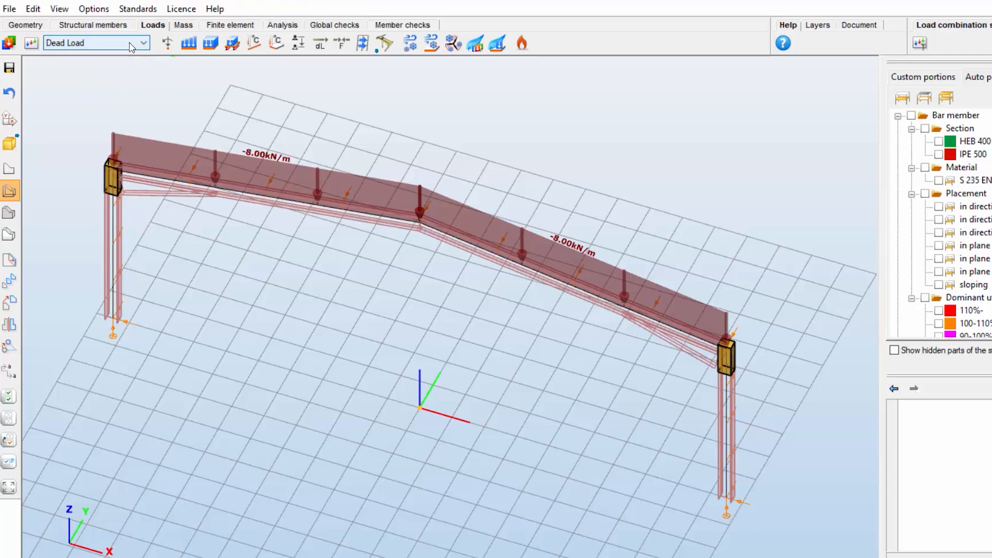
pyautogui.click(292, 28)
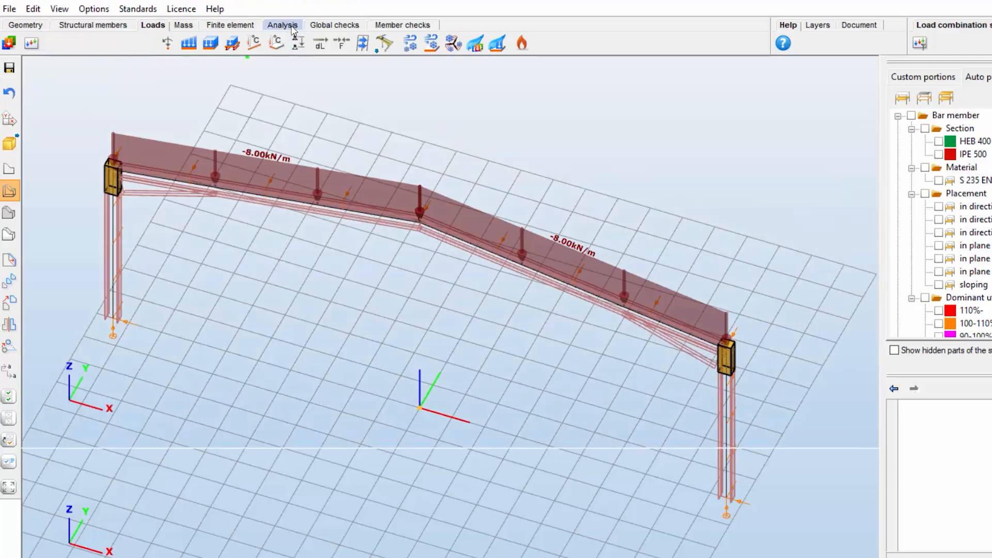
# Browse the Eurocode parameters in the design standards settings, start a new user-defined set, and cancel
pyautogui.click(139, 9)
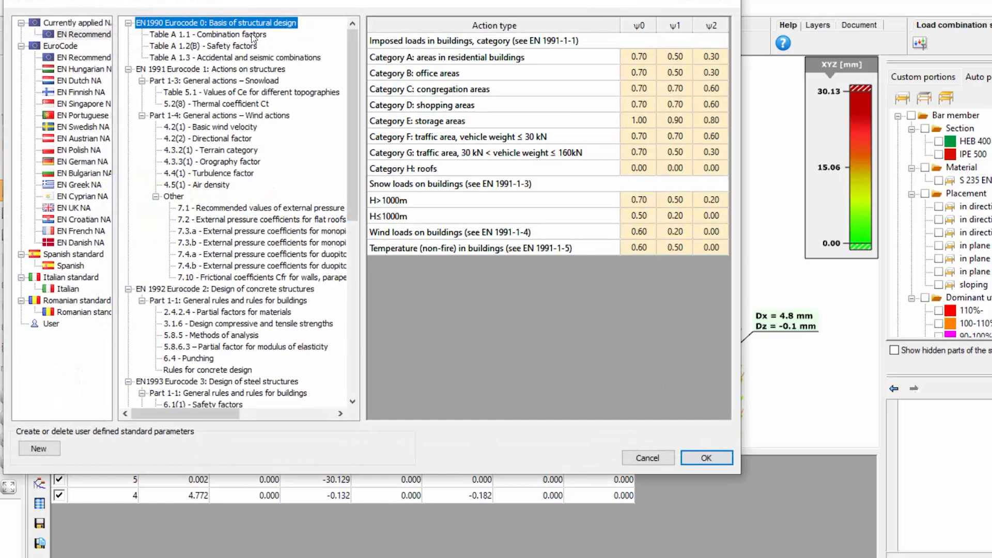
pyautogui.moveTo(353, 67); pyautogui.dragTo(338, 243)
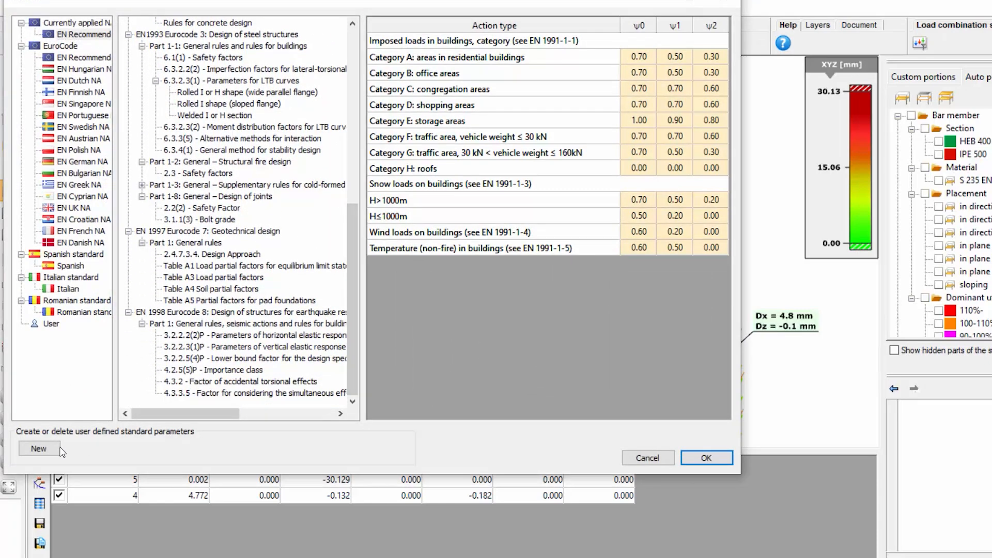
pyautogui.click(39, 448)
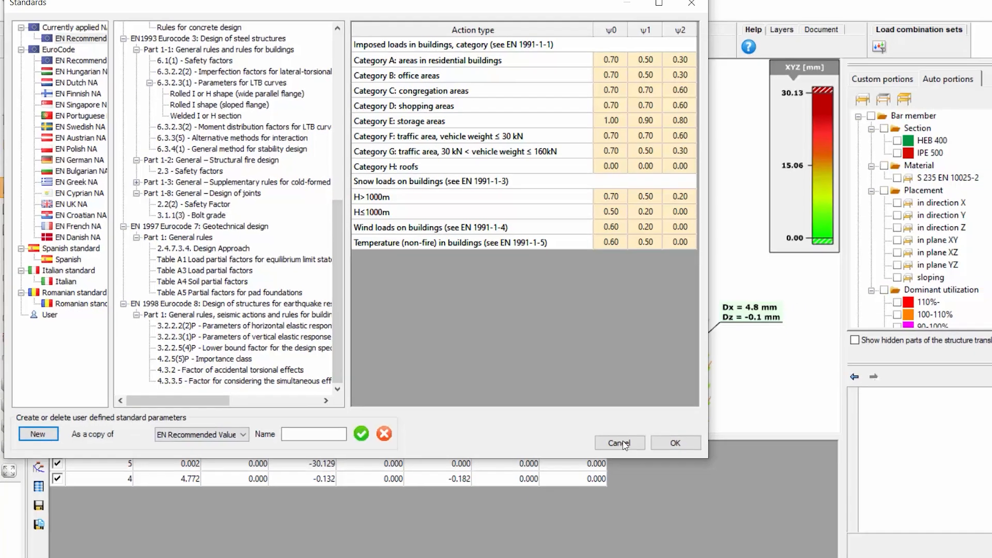
pyautogui.click(620, 443)
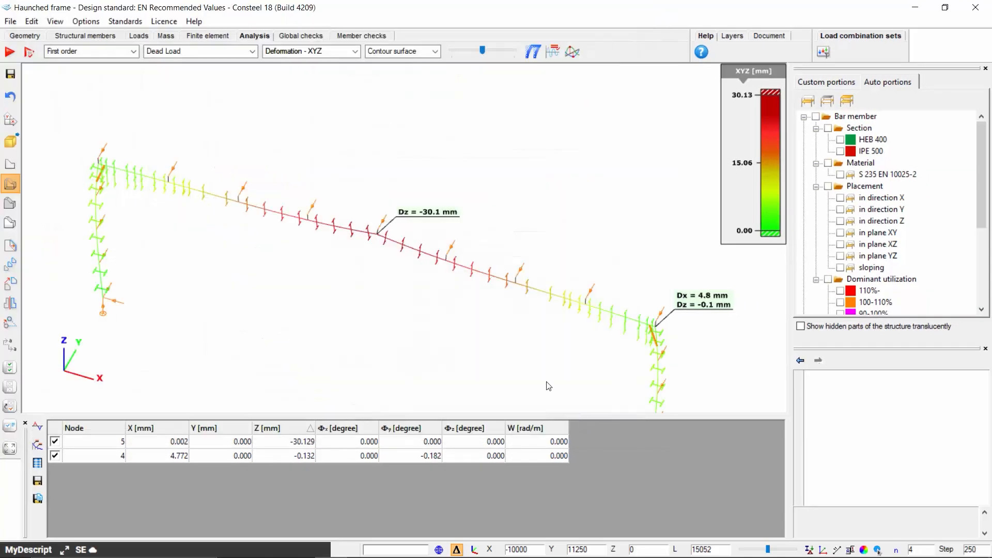
# Run the global ULS check with the EN 1993-1-1 cross-section check for the whole model and all load combinations
pyautogui.click(313, 41)
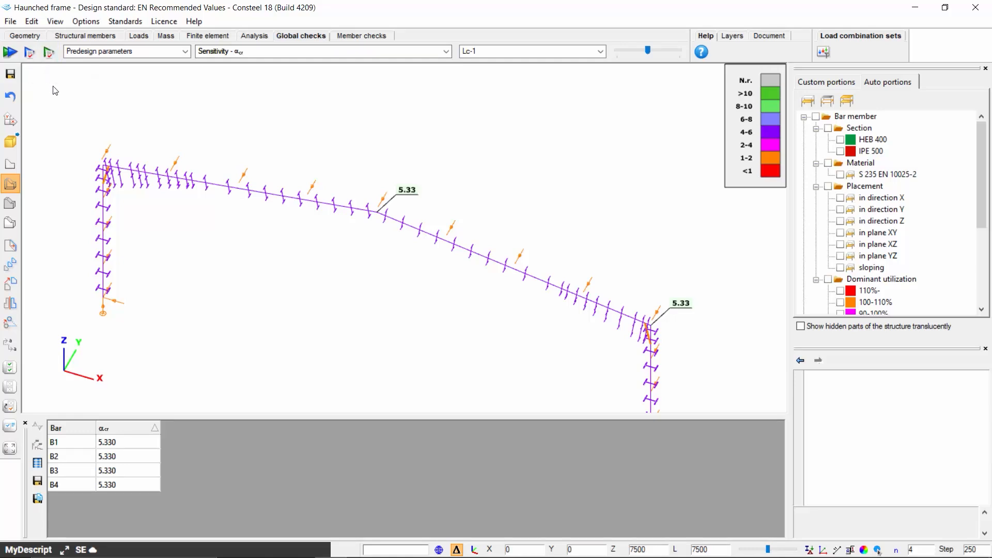
pyautogui.click(29, 52)
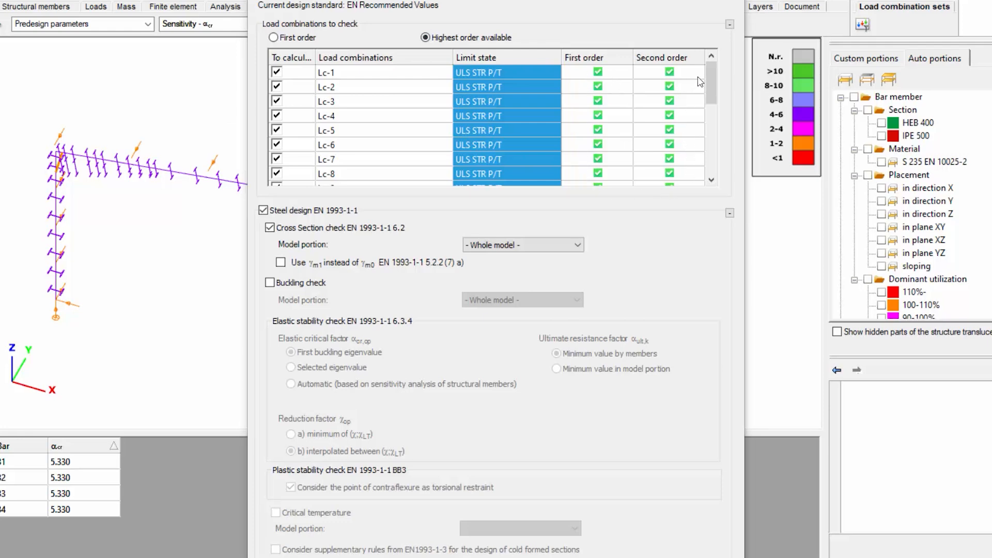
pyautogui.moveTo(710, 79); pyautogui.dragTo(717, 162)
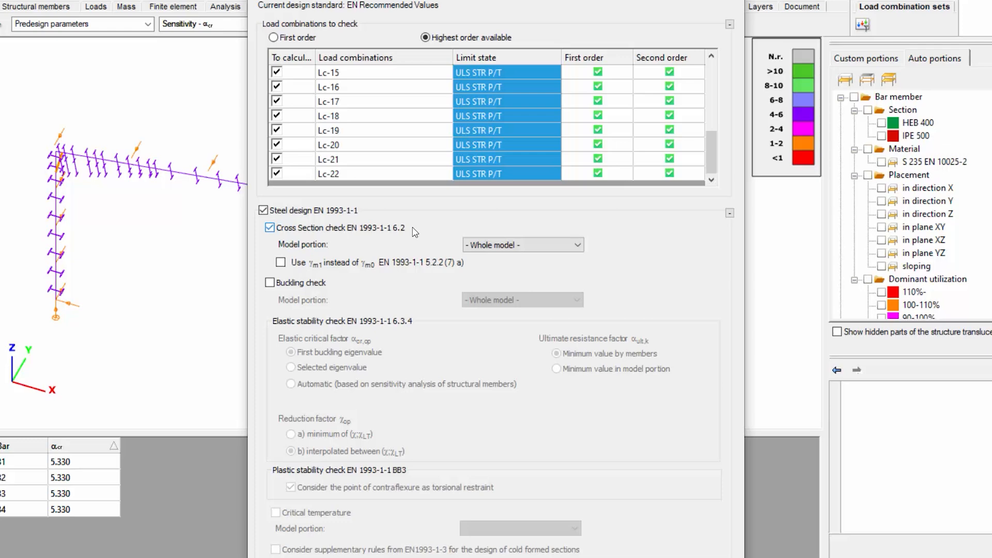
pyautogui.click(498, 249)
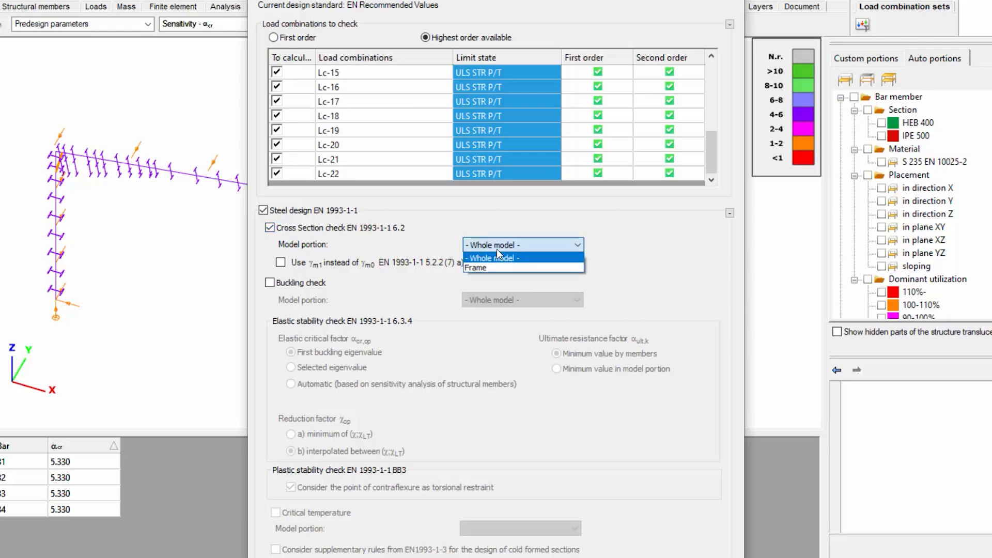
pyautogui.click(531, 260)
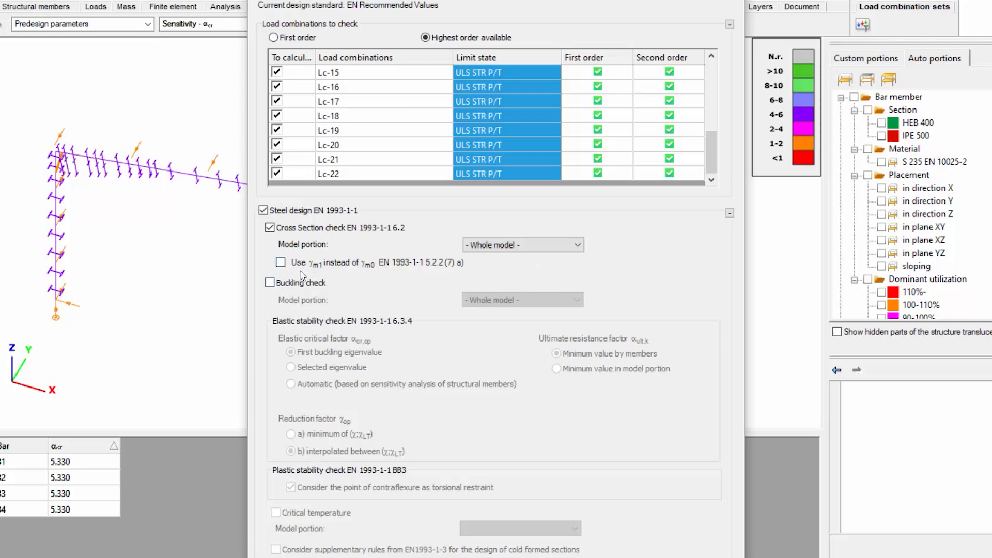
pyautogui.click(281, 262)
pyautogui.click(281, 262)
pyautogui.scroll(-1, 741, 482)
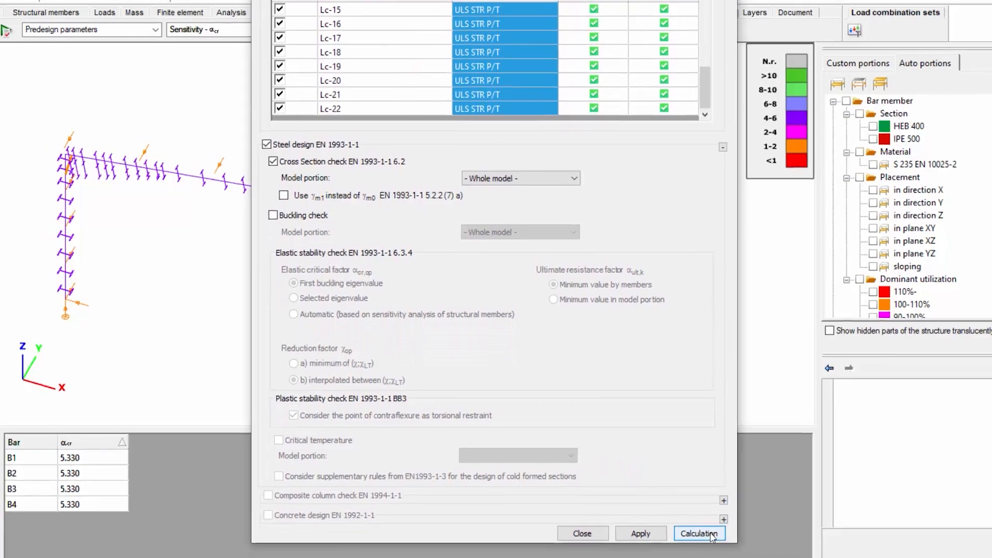
pyautogui.click(714, 538)
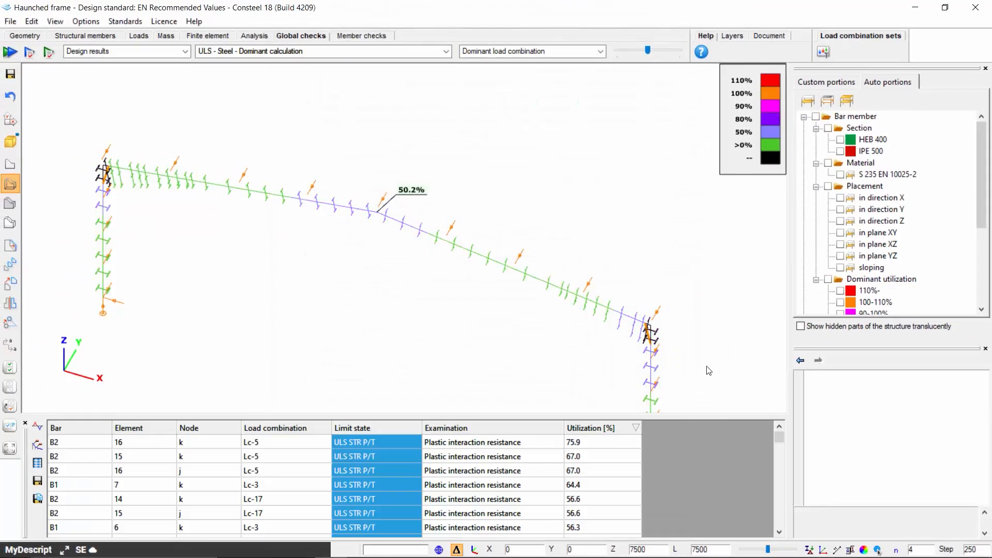
# Open the section calculation for the governing result row, bar B2 at node k under Lc-5
pyautogui.scroll(-1, 708, 364)
pyautogui.moveTo(708, 364); pyautogui.dragTo(698, 301, button='middle')
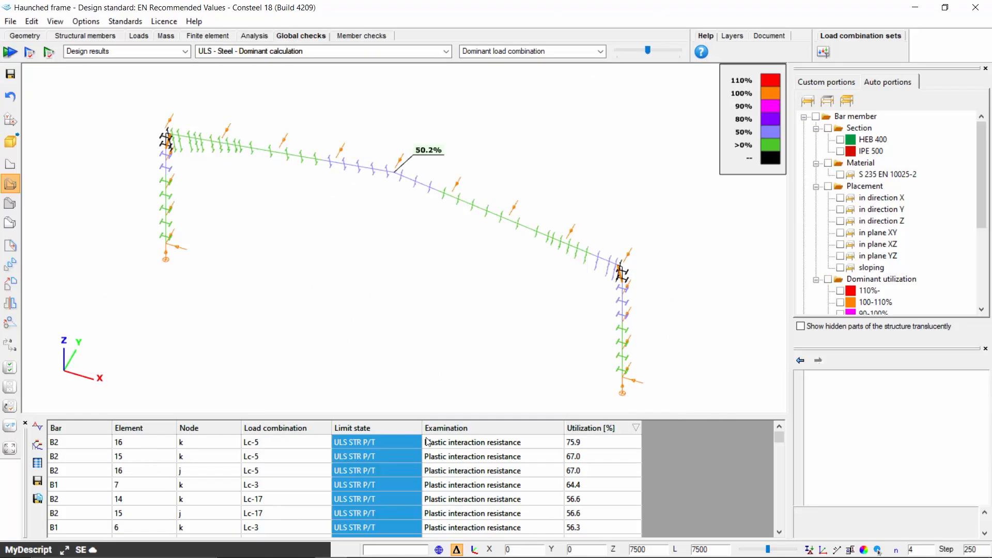
pyautogui.click(573, 447)
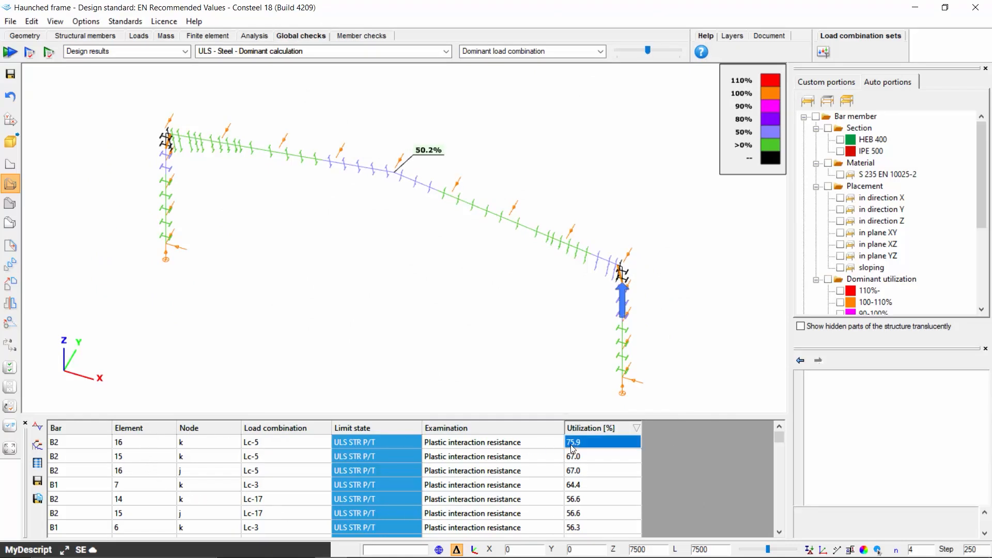
pyautogui.click(290, 444)
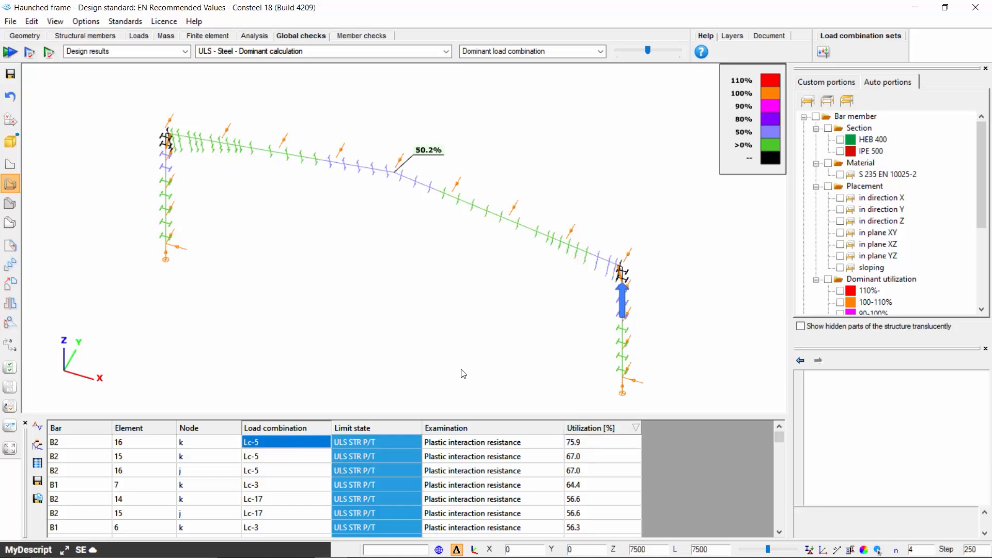
pyautogui.moveTo(624, 300)
pyautogui.rightClick(286, 445)
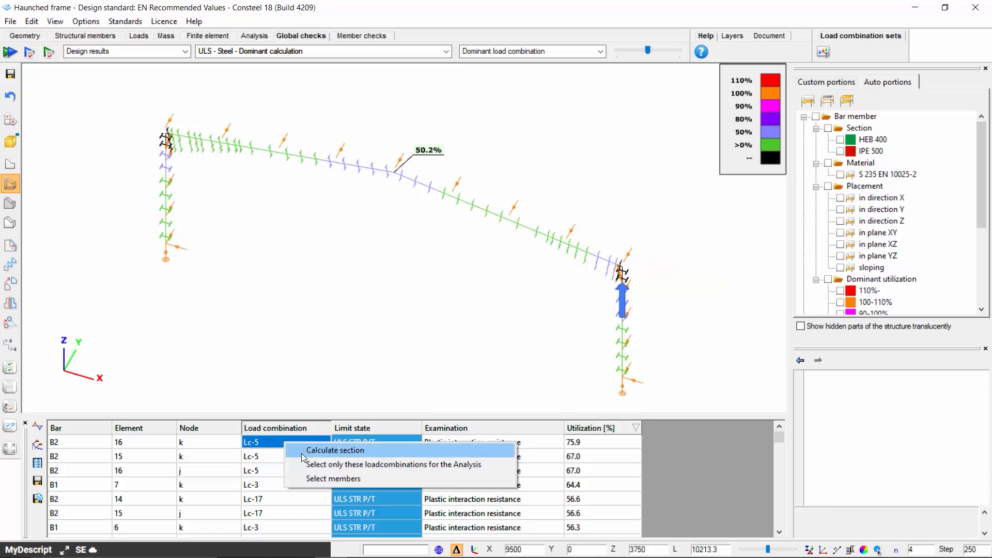
pyautogui.click(302, 454)
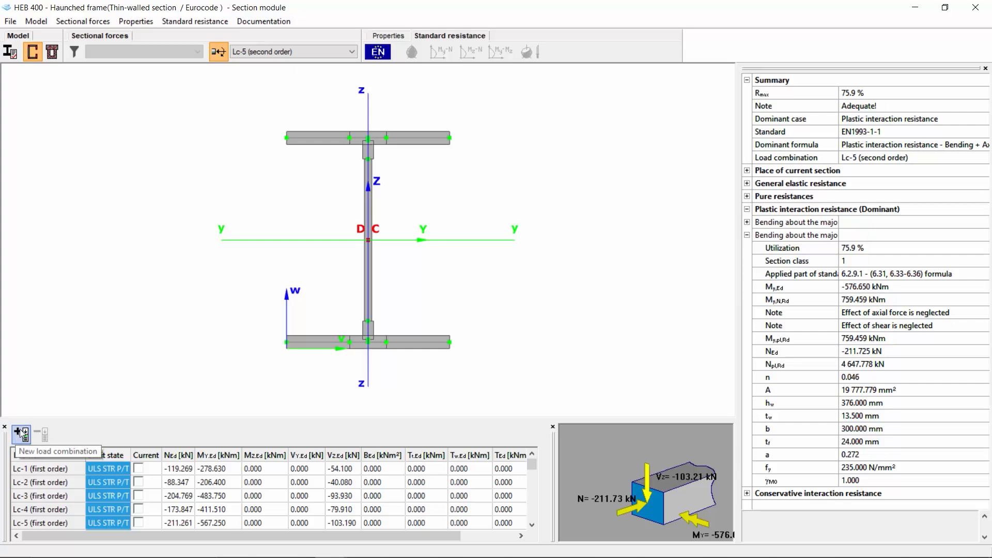
# Display the total normal stress Σσ on the HEB 400 section as a hatched stress diagram
pyautogui.click(390, 35)
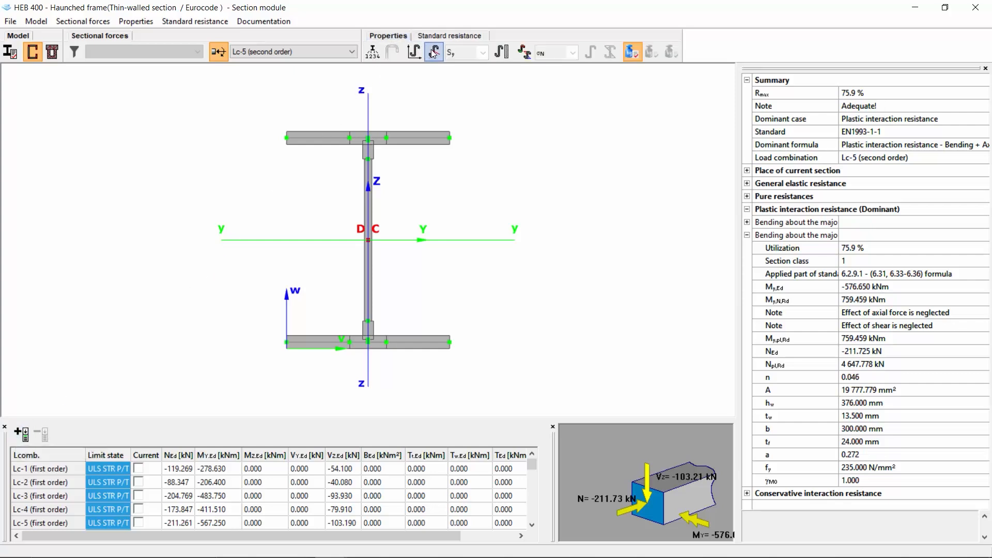
pyautogui.click(528, 59)
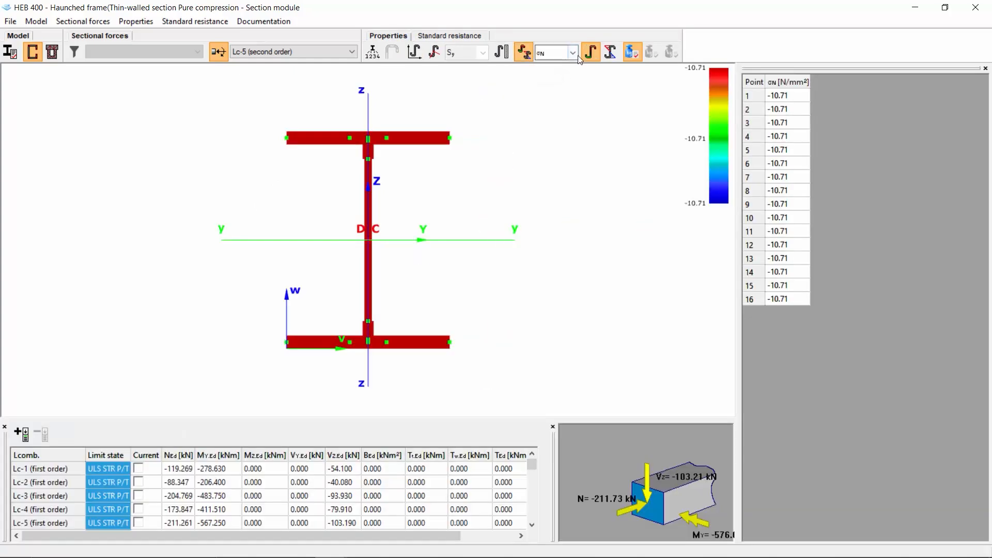
pyautogui.click(575, 54)
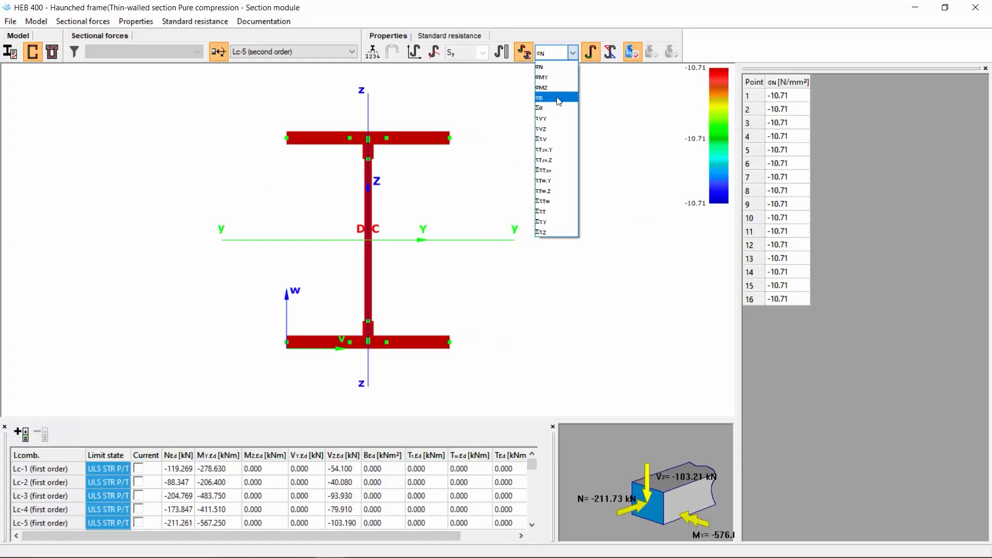
pyautogui.click(559, 98)
pyautogui.click(572, 52)
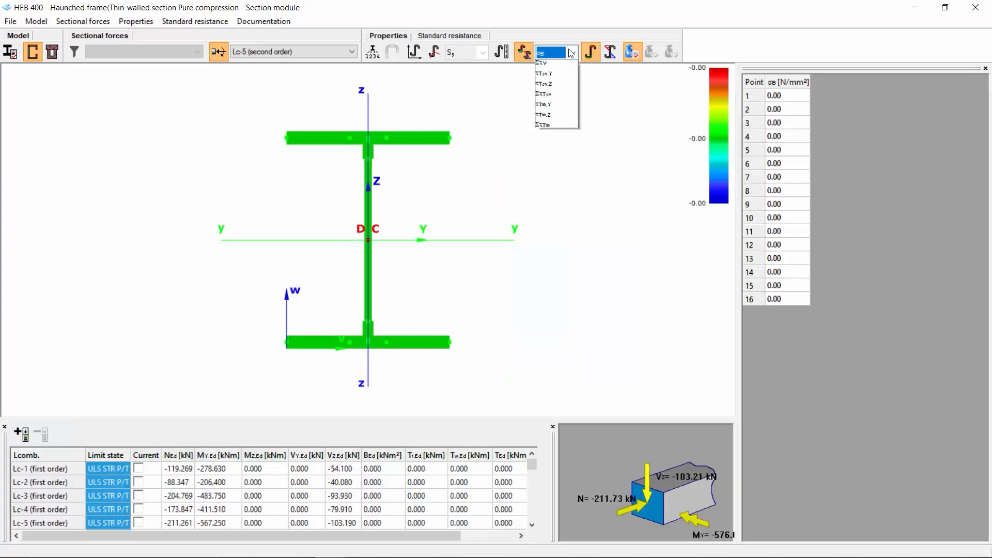
pyautogui.click(548, 109)
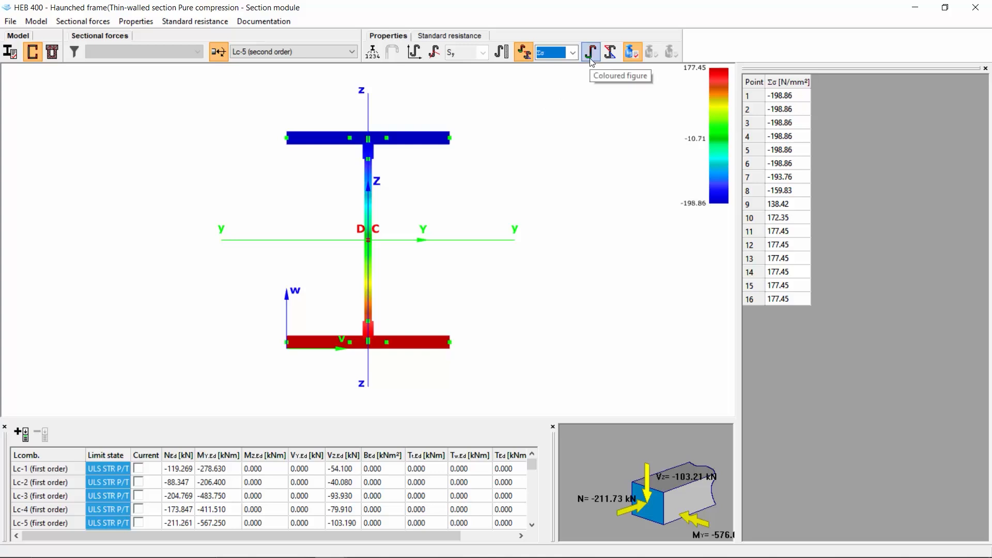
pyautogui.click(609, 52)
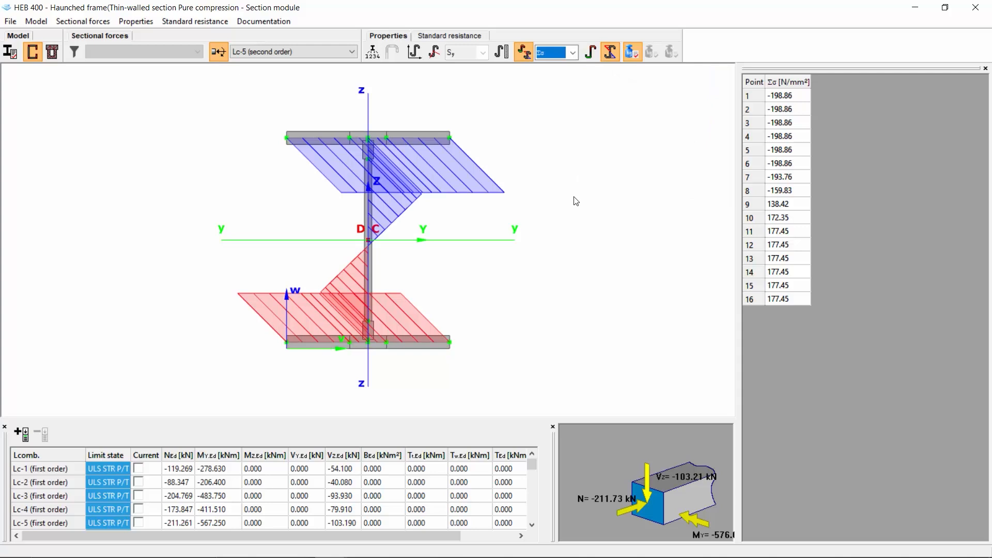
# Show the EN standard resistance results and examine the plastic interaction resistance details and applied part of the standard
pyautogui.click(463, 34)
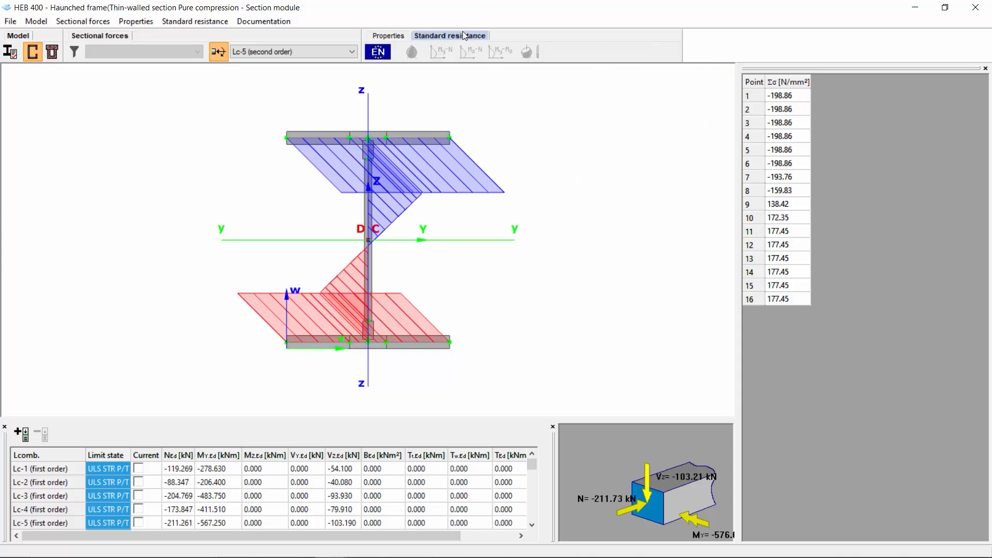
pyautogui.click(380, 57)
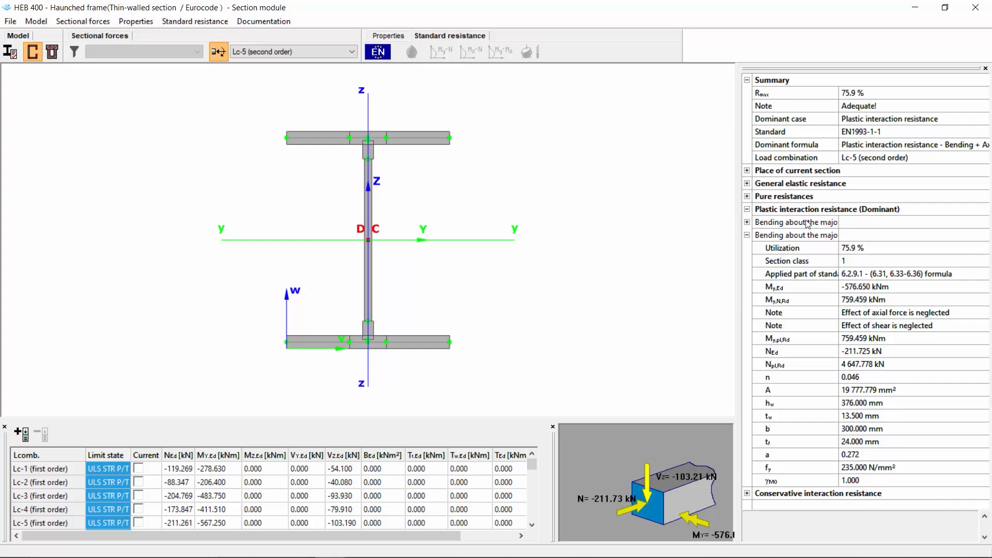
pyautogui.click(834, 210)
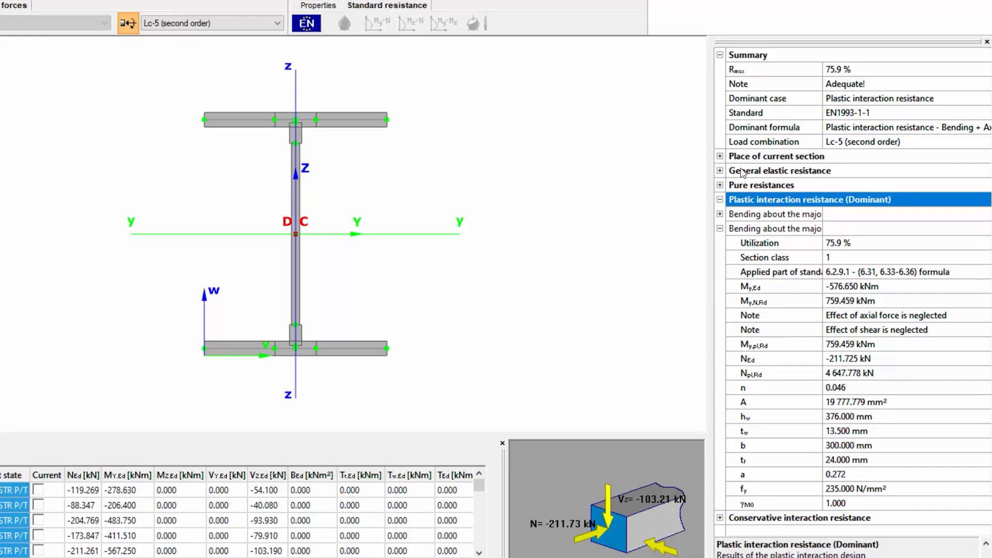
pyautogui.click(741, 170)
pyautogui.click(743, 186)
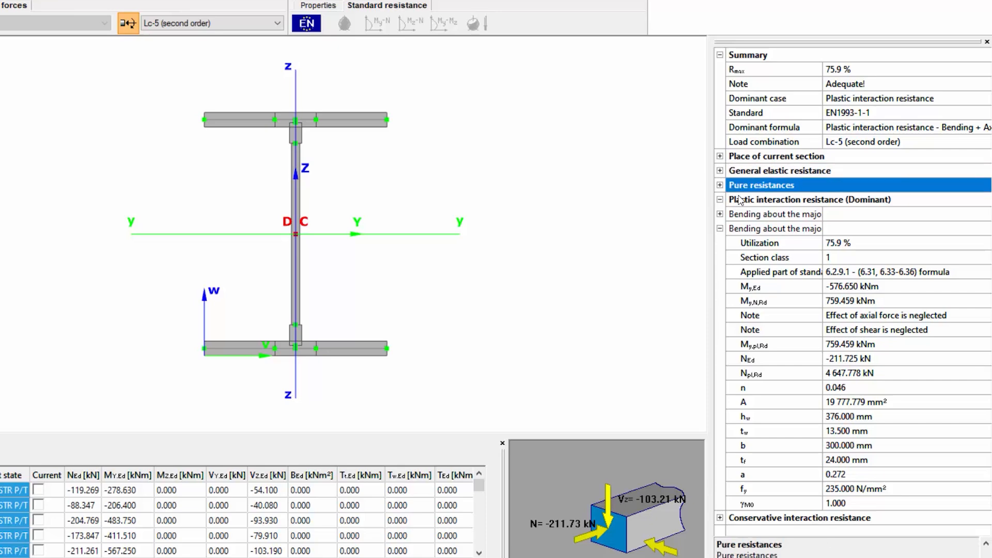
pyautogui.click(750, 201)
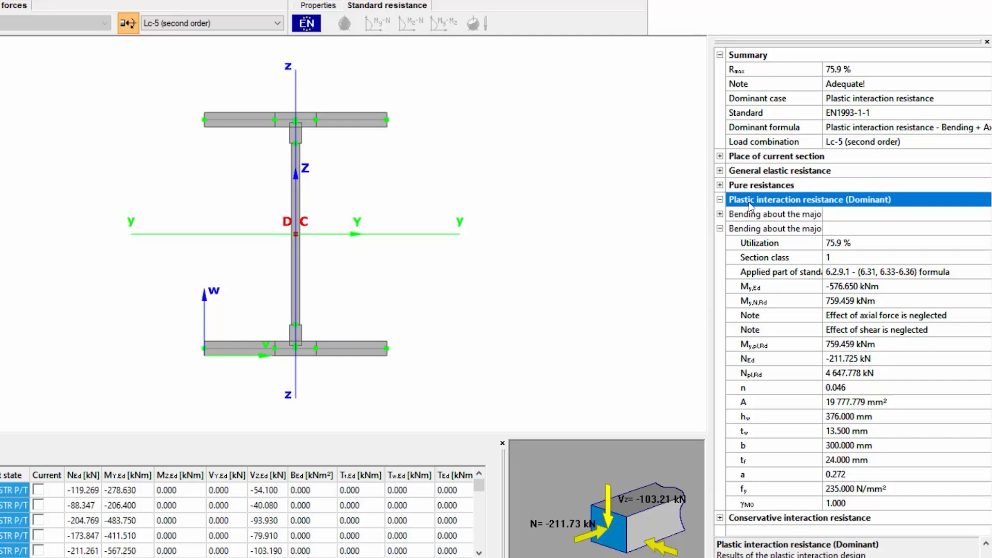
pyautogui.click(832, 247)
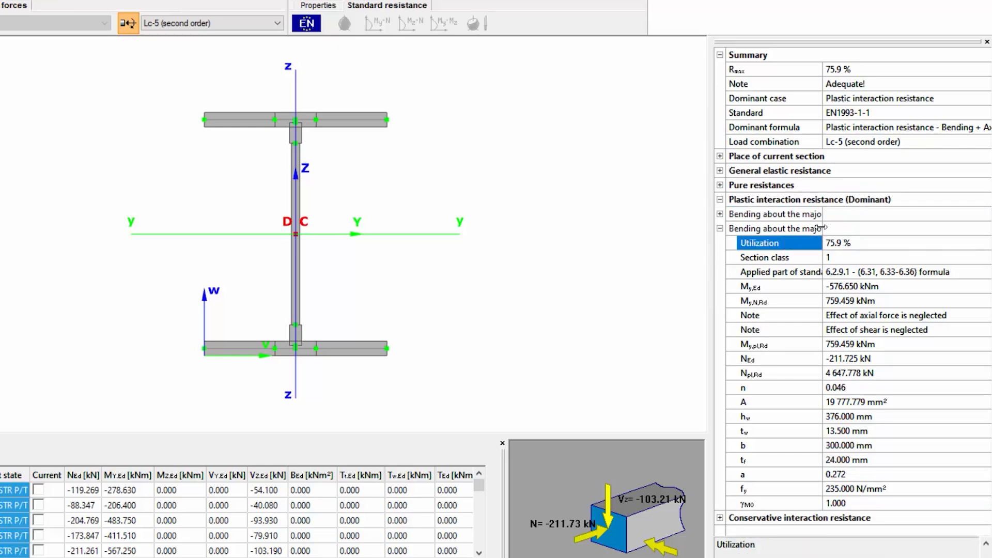
pyautogui.moveTo(823, 230); pyautogui.dragTo(859, 223)
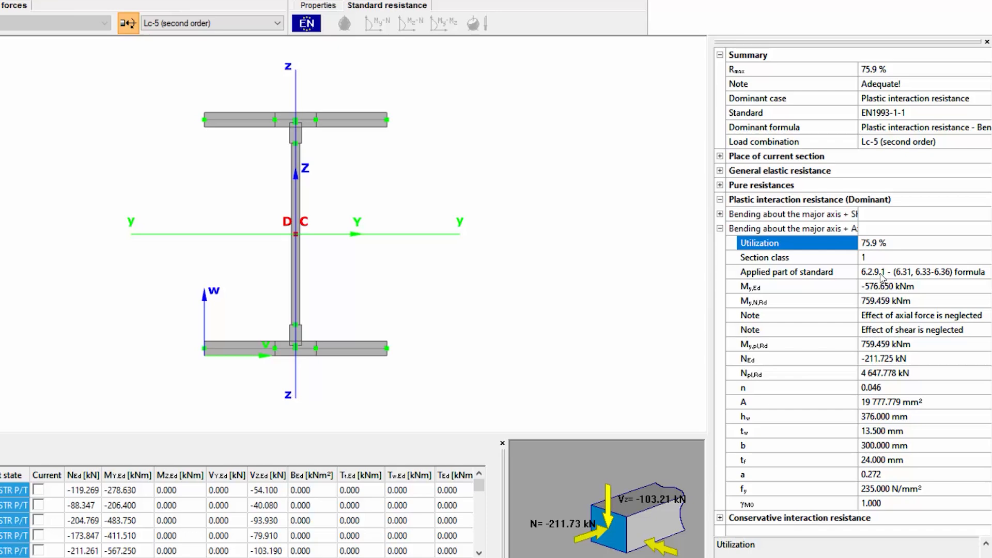
pyautogui.click(851, 273)
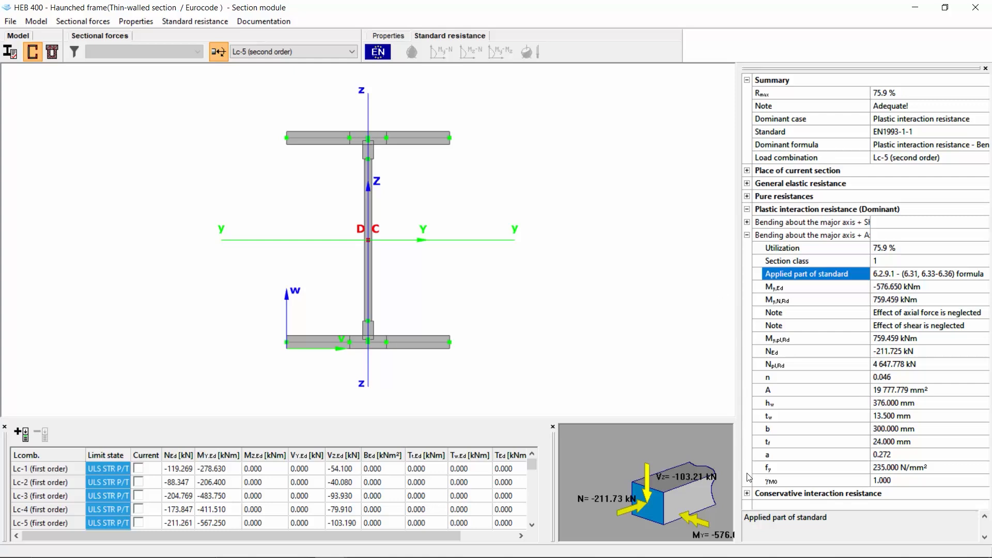
# Expand the conservative interaction resistance results to examine them
pyautogui.click(747, 493)
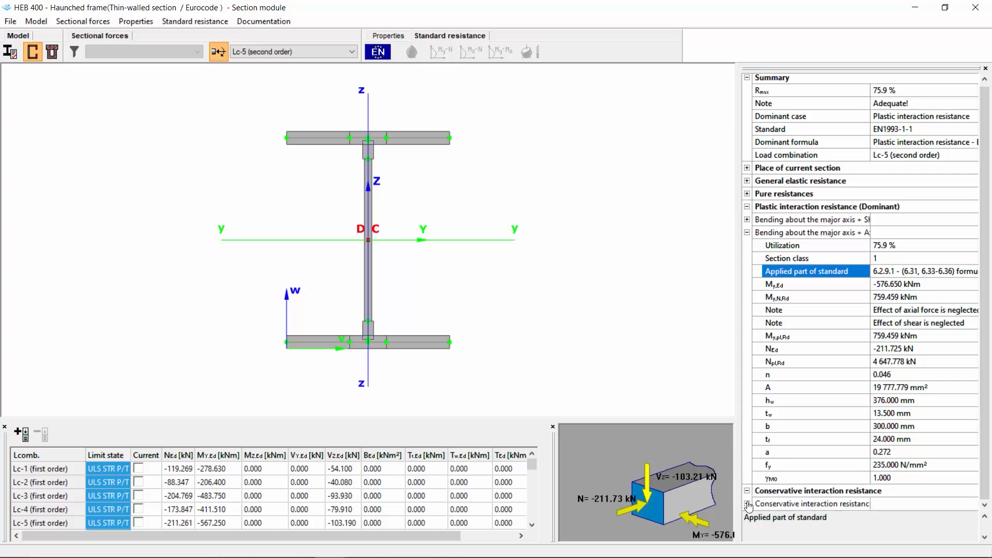
pyautogui.click(747, 506)
pyautogui.scroll(-1, 790, 455)
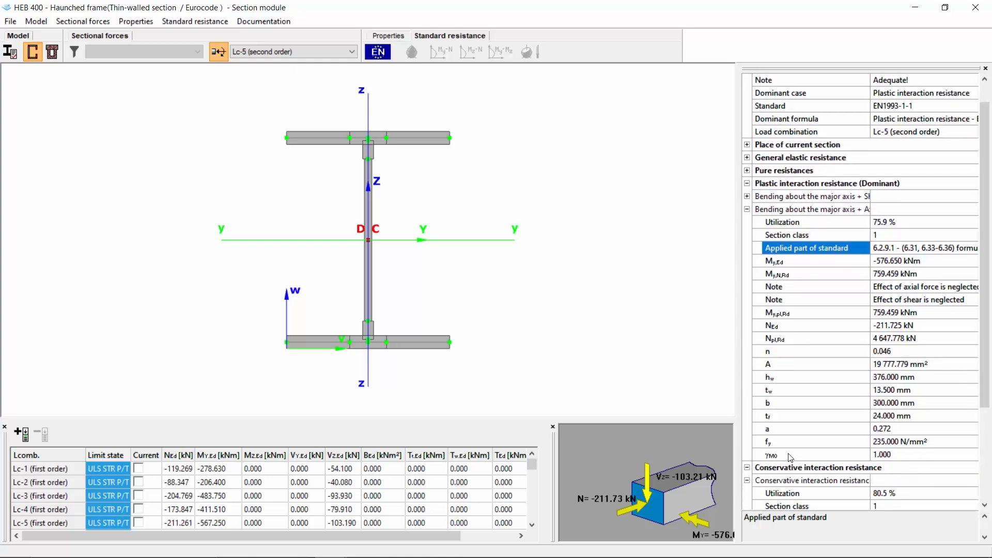
# Expand the general elastic resistance's combined check and examine its utilization and governing section point
pyautogui.click(879, 495)
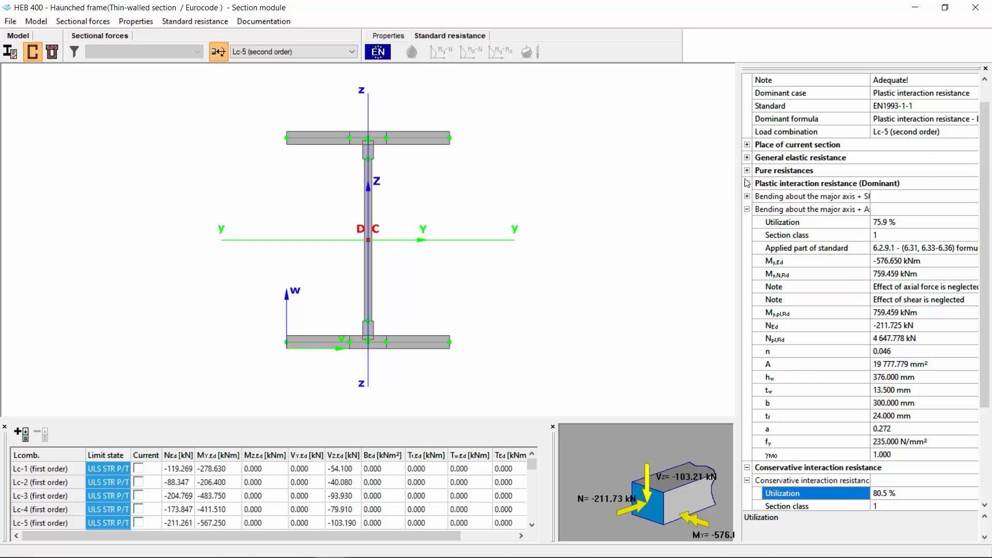
pyautogui.click(747, 158)
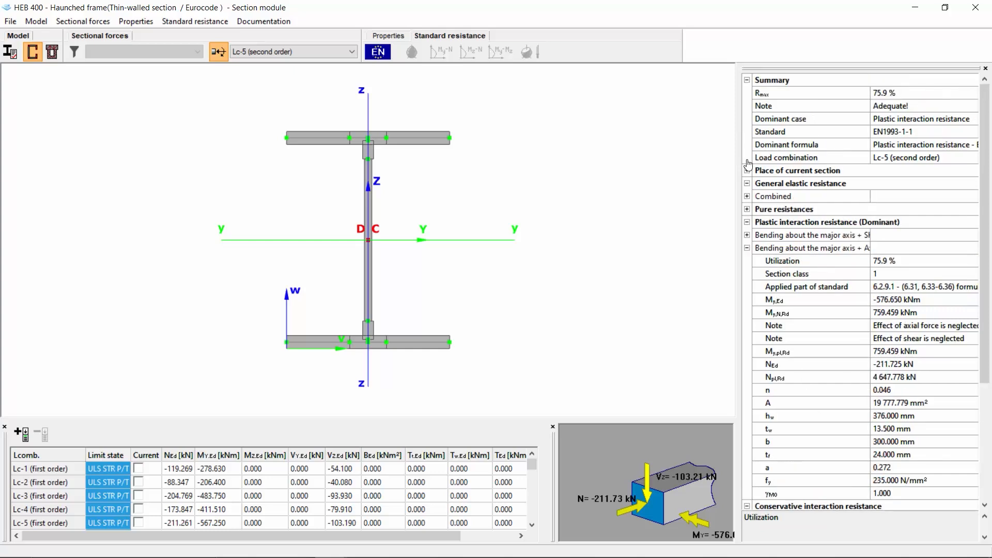
pyautogui.click(747, 196)
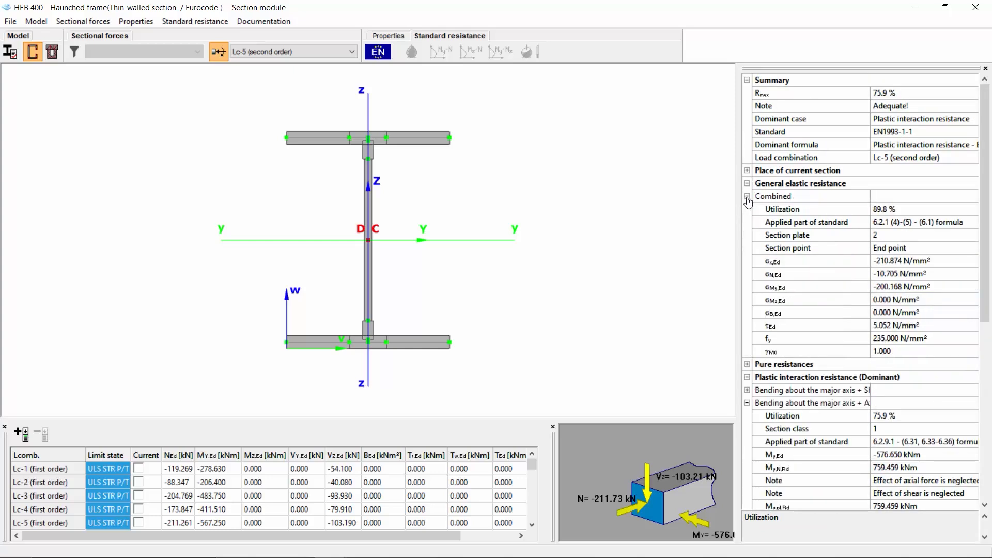
pyautogui.click(881, 211)
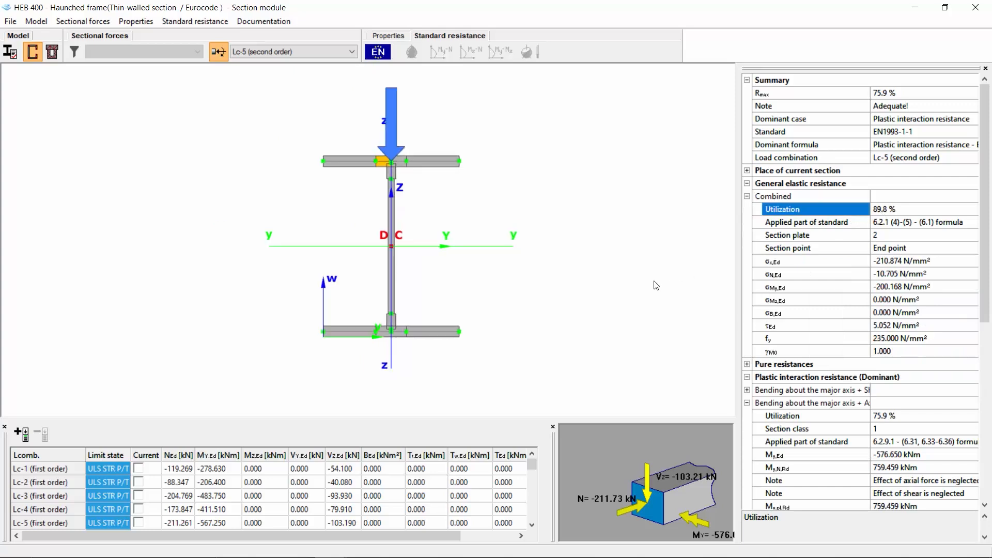
pyautogui.click(841, 417)
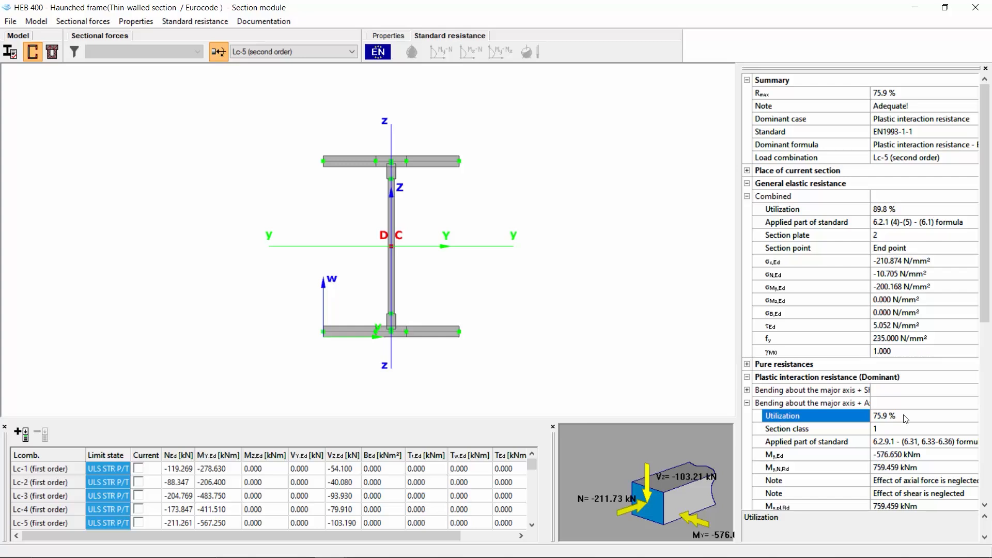
# Close the section module and rerun the structural analysis with the current analysis parameters
pyautogui.click(976, 7)
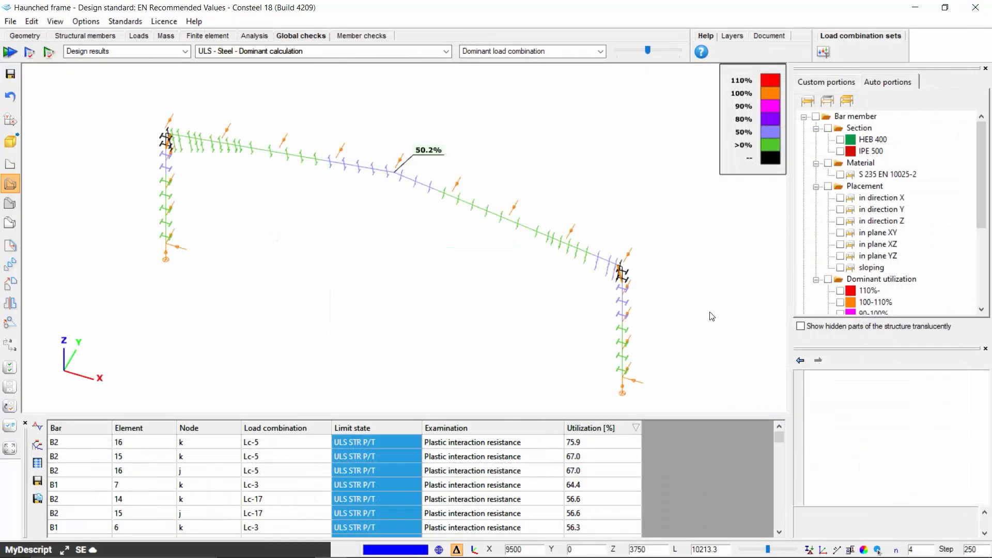
pyautogui.scroll(3, 413, 323)
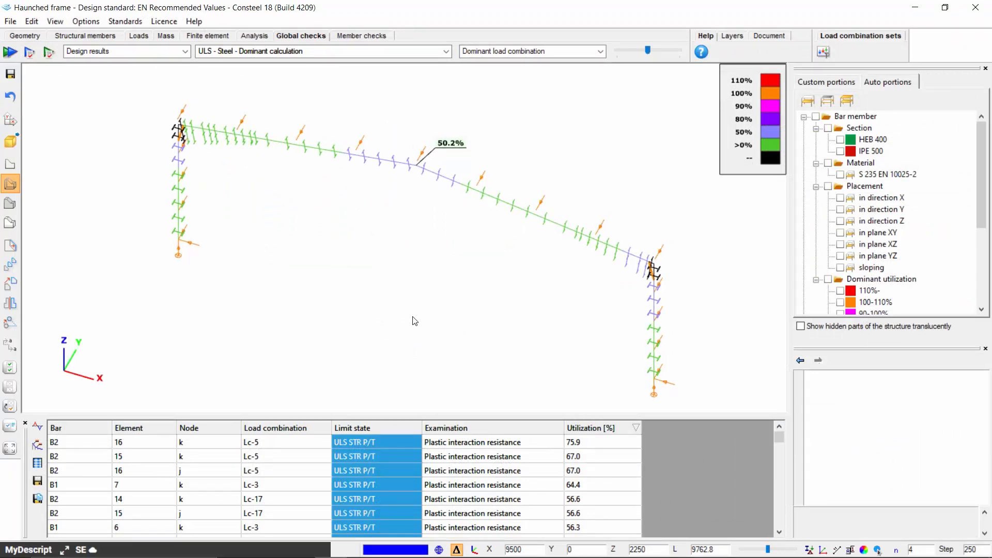
pyautogui.click(258, 34)
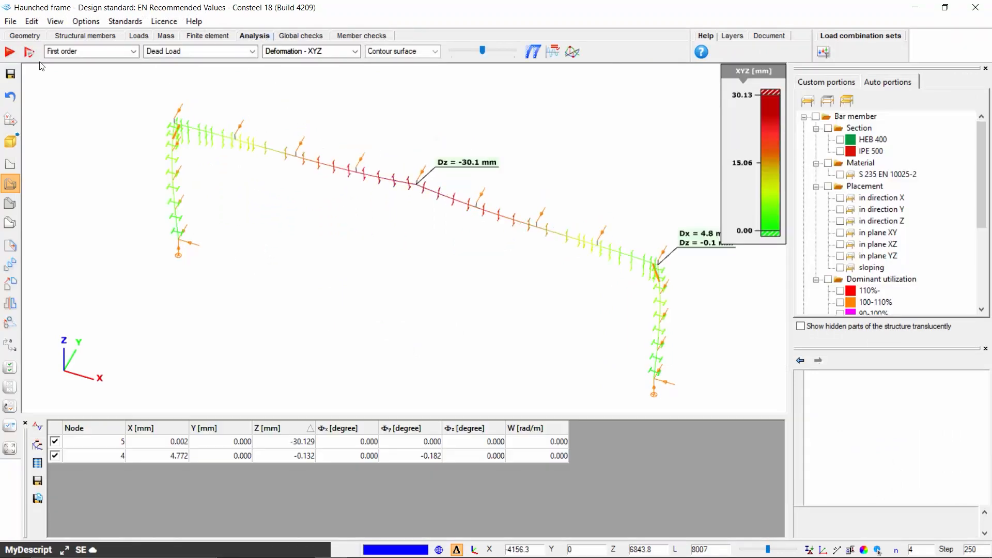
pyautogui.click(30, 51)
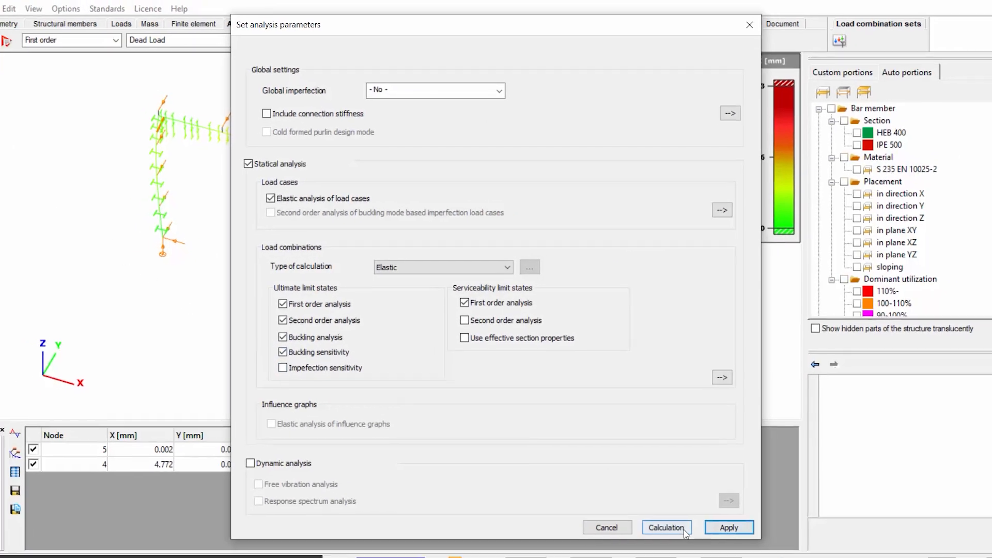
pyautogui.click(683, 530)
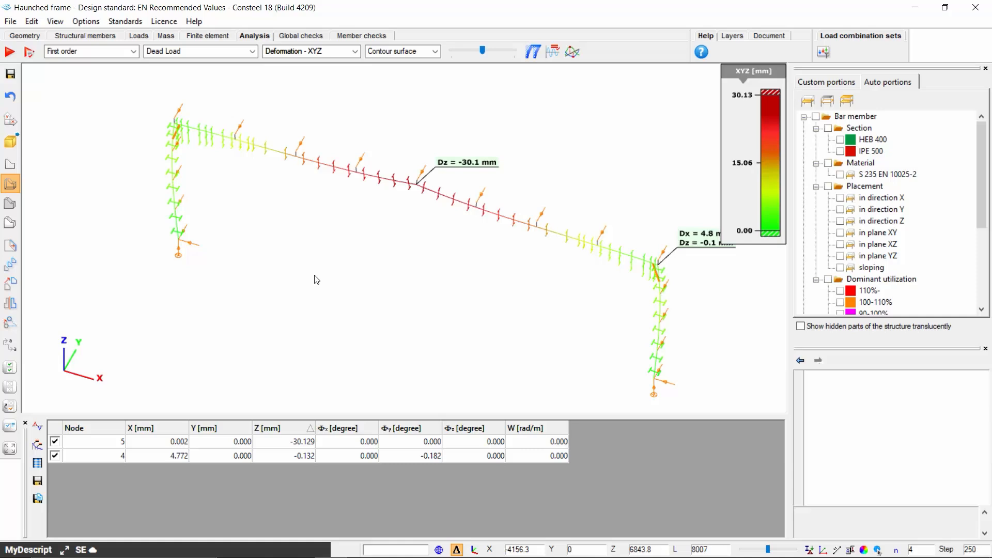
# Display the buckling sensitivity summary of results and the global sensitivity α_cr values
pyautogui.click(104, 51)
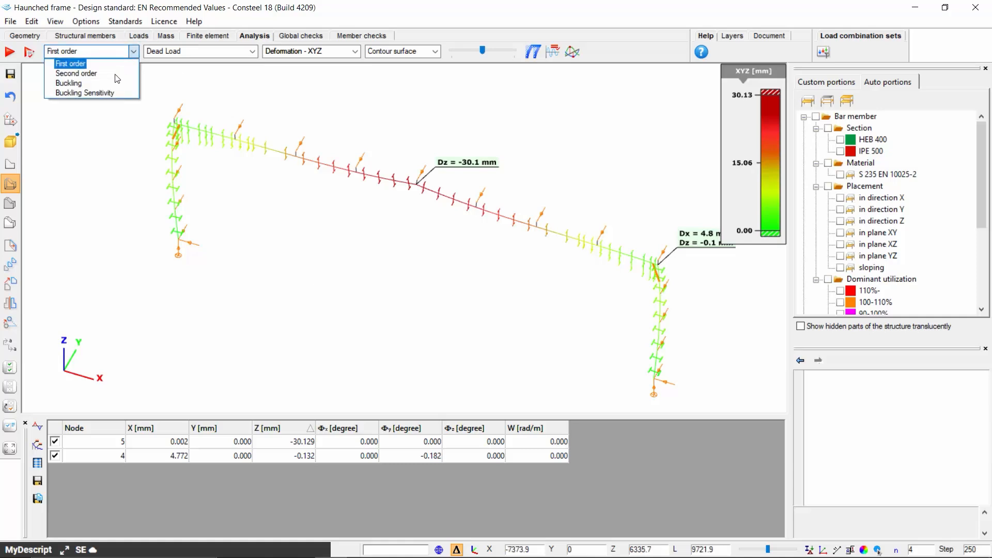
pyautogui.click(108, 92)
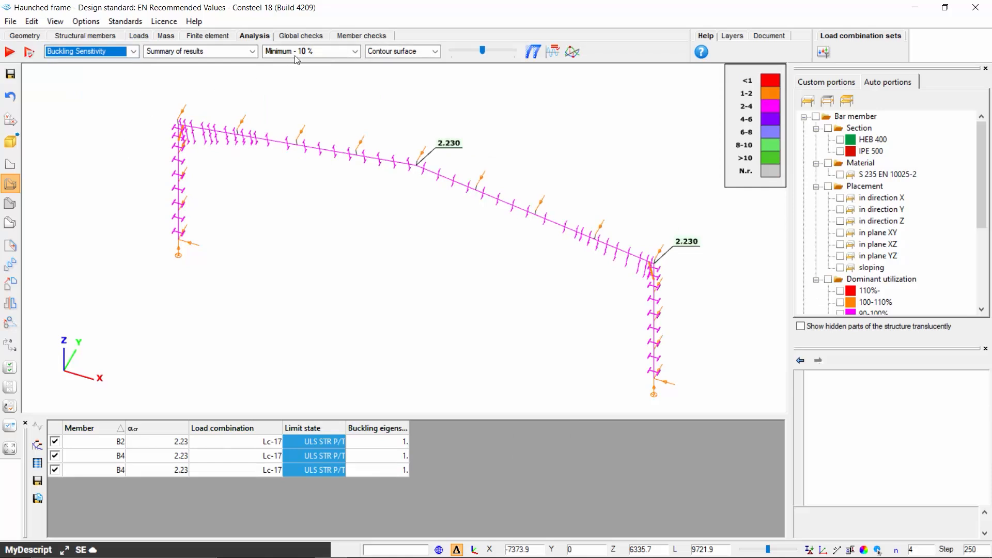
pyautogui.click(303, 37)
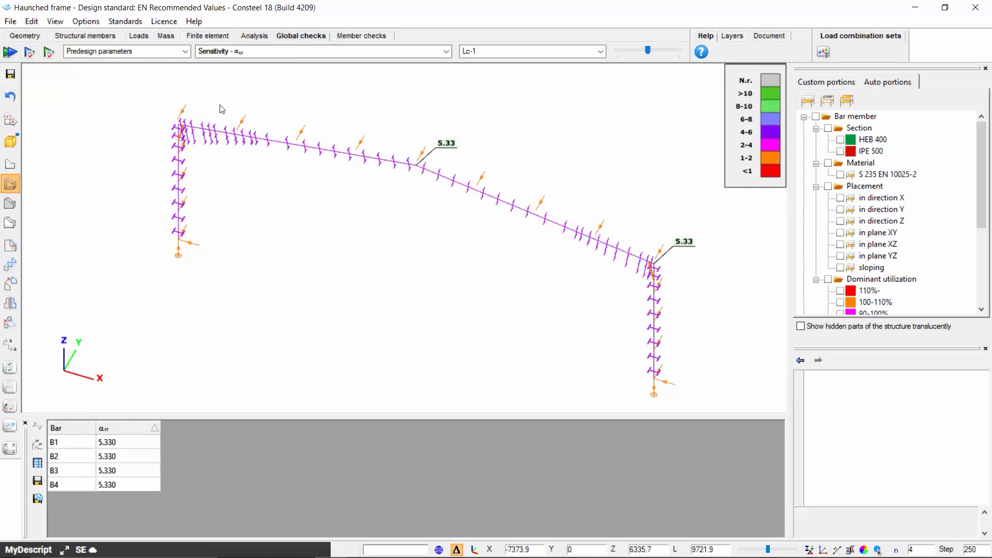
# Enable the buckling check for the whole model with automatic elastic critical factor from sensitivity analysis, and run the design calculation
pyautogui.click(32, 57)
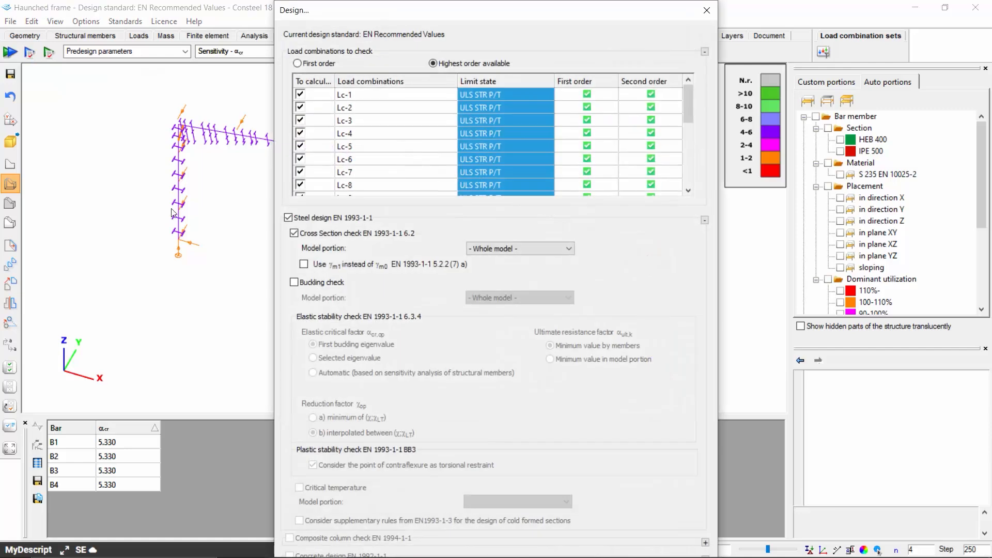
pyautogui.click(294, 282)
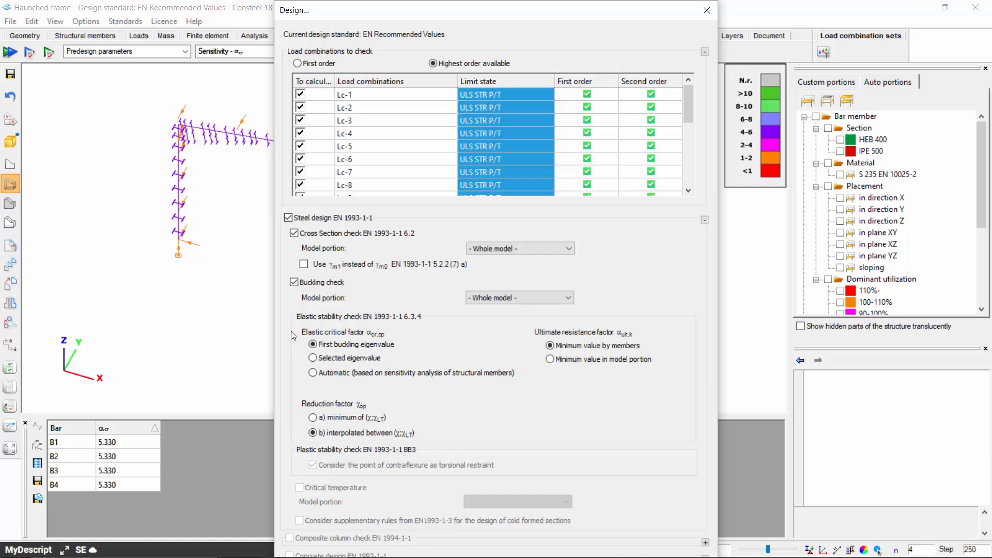
pyautogui.click(313, 373)
pyautogui.moveTo(713, 516); pyautogui.dragTo(705, 471)
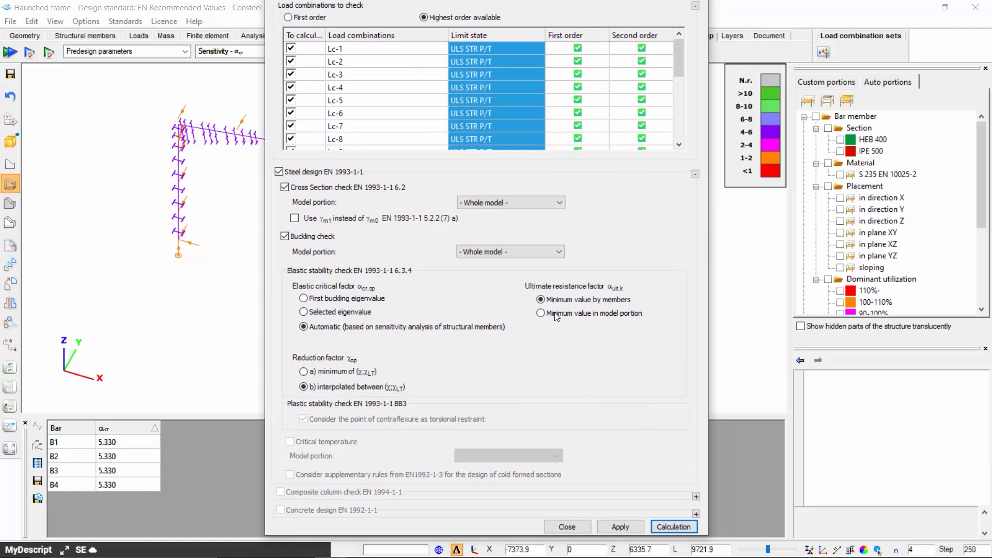
pyautogui.click(552, 250)
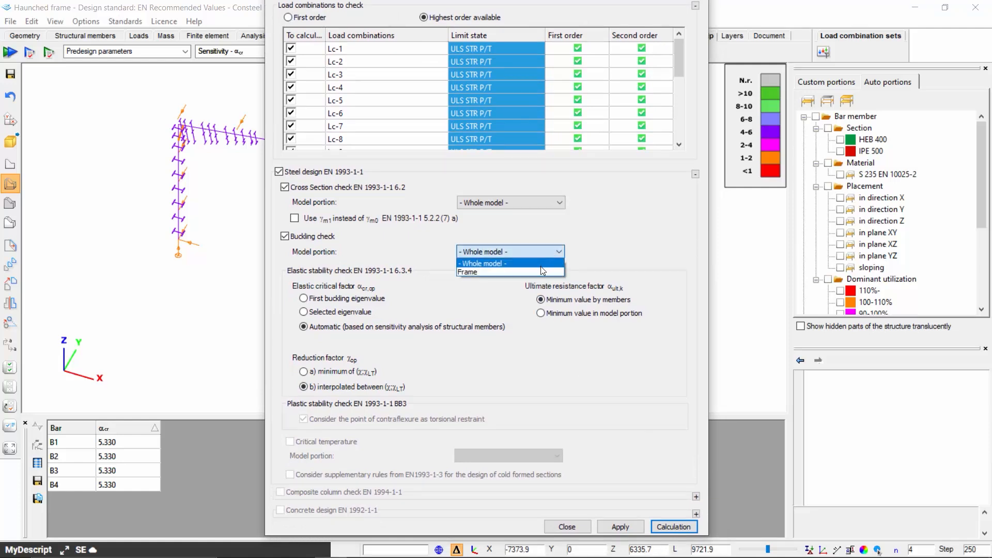
pyautogui.click(542, 265)
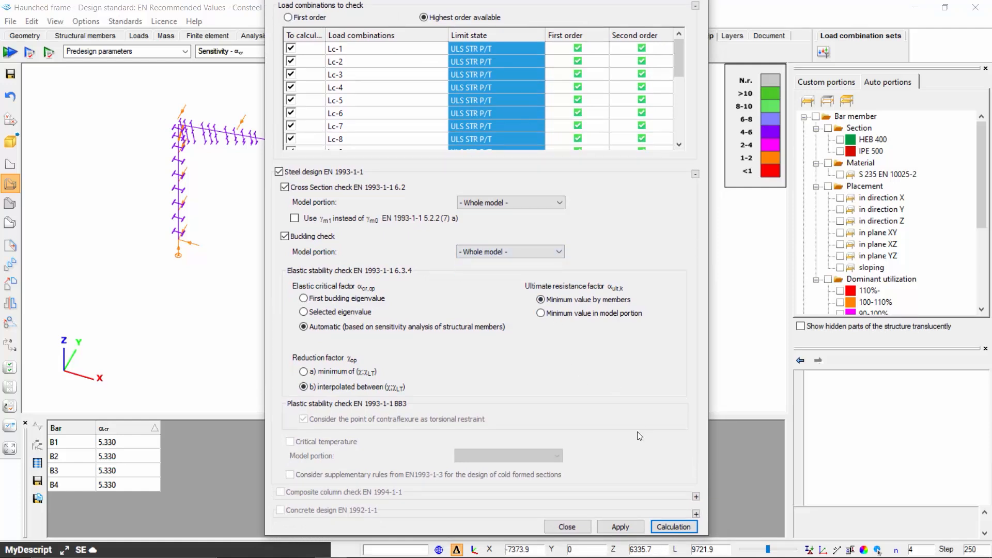
pyautogui.click(674, 527)
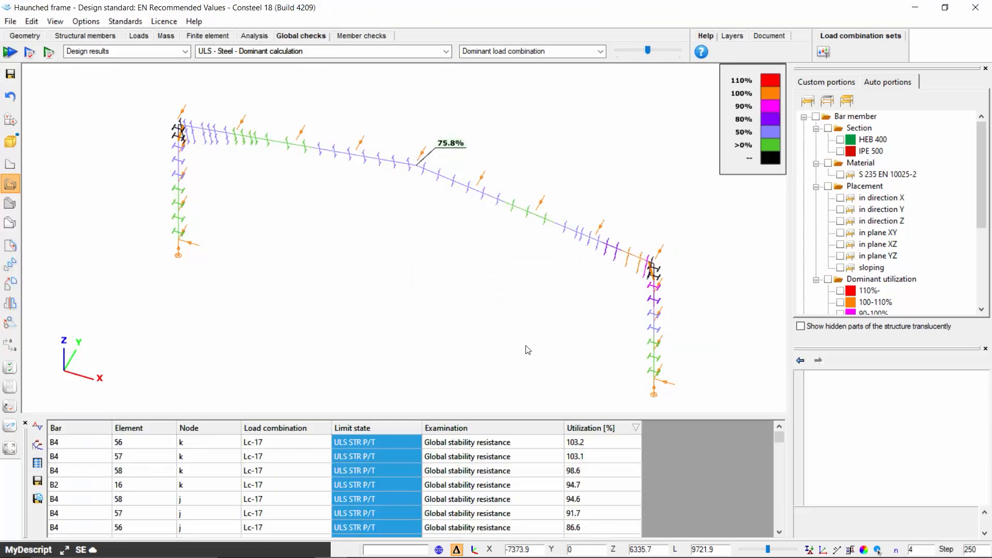
# Open the section calculation for the governing global stability row, bar B4 at node k under Lc-17, and examine α_cr,op
pyautogui.click(508, 445)
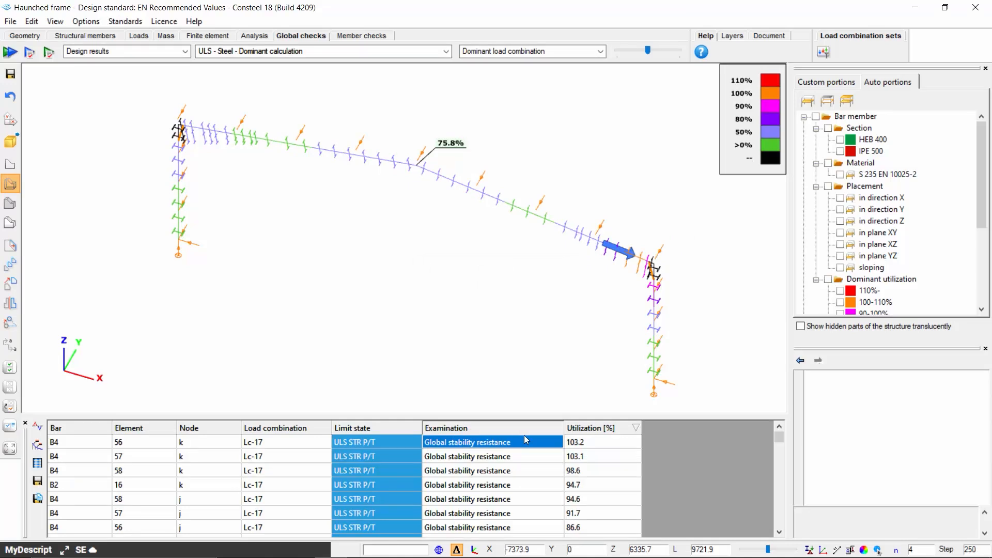
pyautogui.click(586, 445)
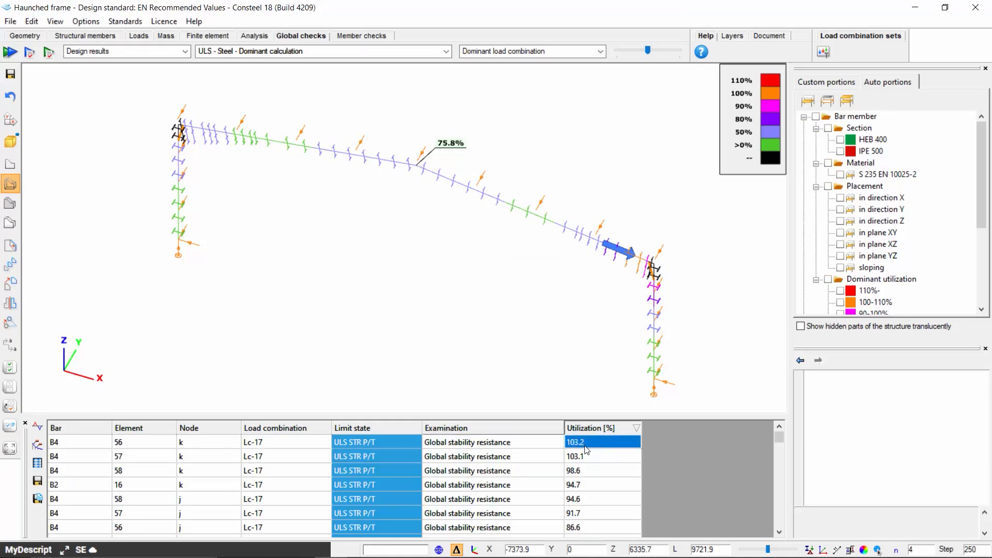
pyautogui.rightClick(585, 447)
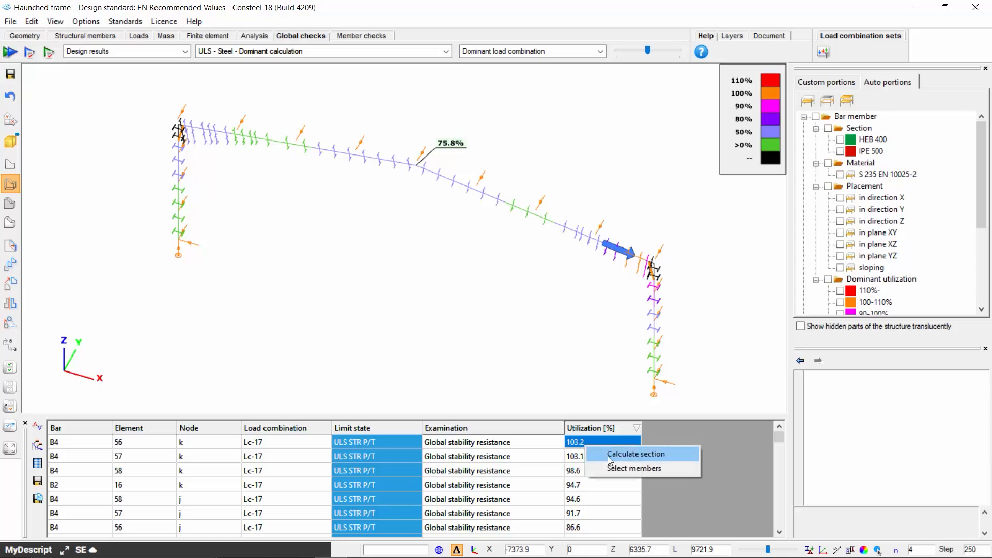
pyautogui.click(610, 458)
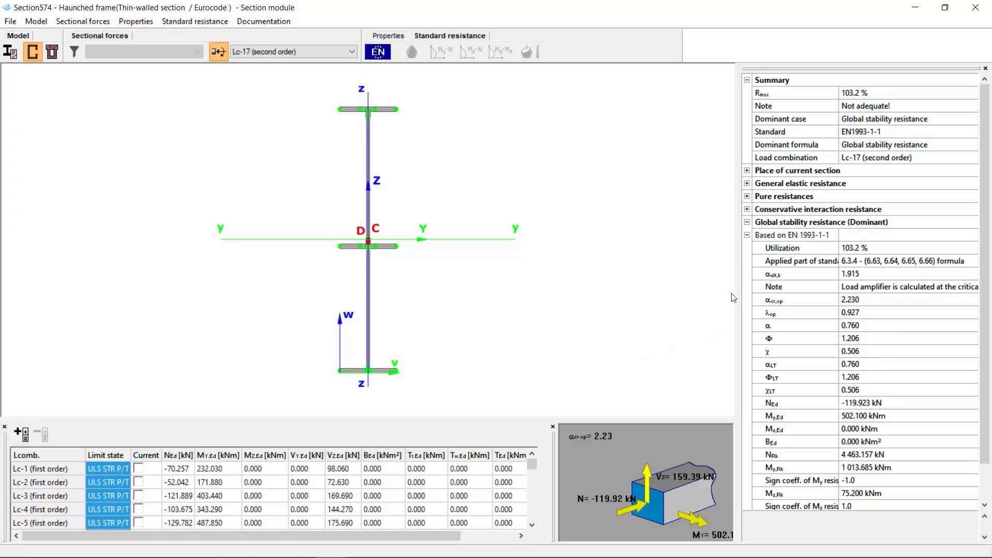
pyautogui.click(797, 304)
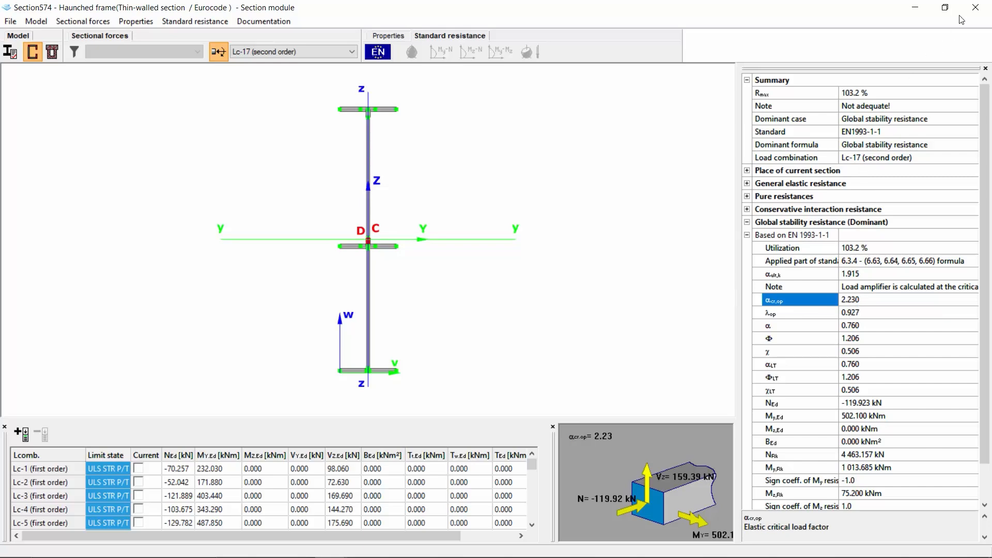
# Close the section module and display the buckling mode shape for load combination Lc-17
pyautogui.click(973, 8)
pyautogui.click(254, 36)
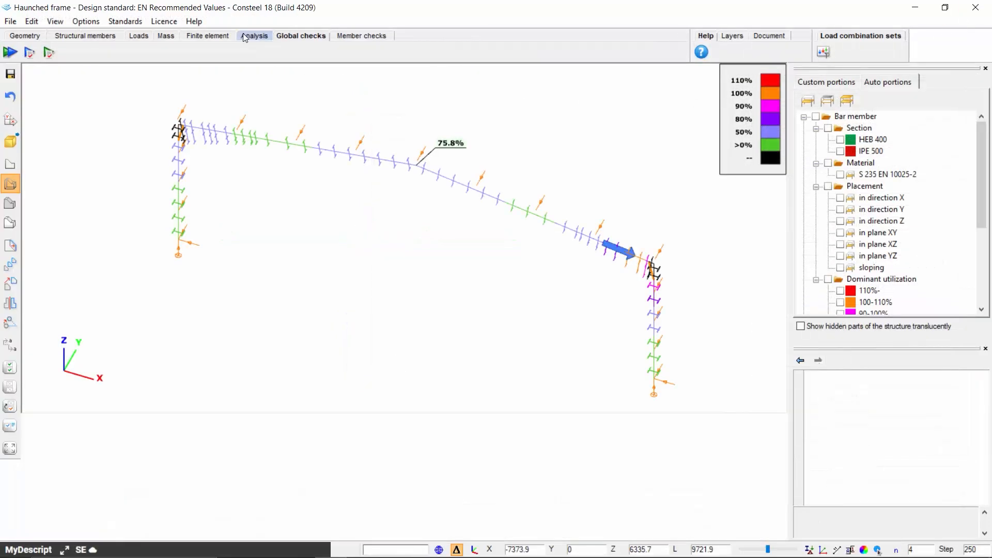
pyautogui.click(88, 51)
pyautogui.click(60, 79)
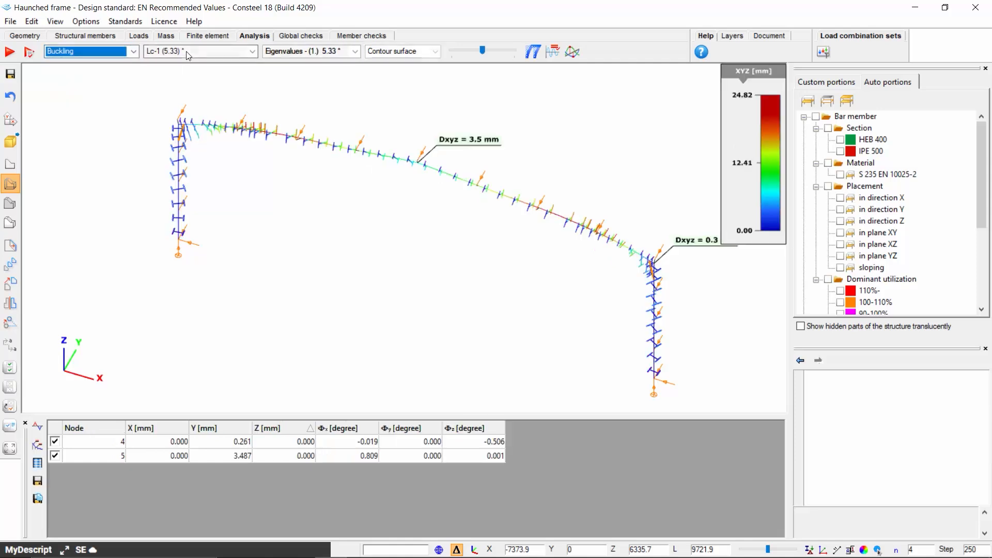
pyautogui.click(188, 52)
pyautogui.click(199, 239)
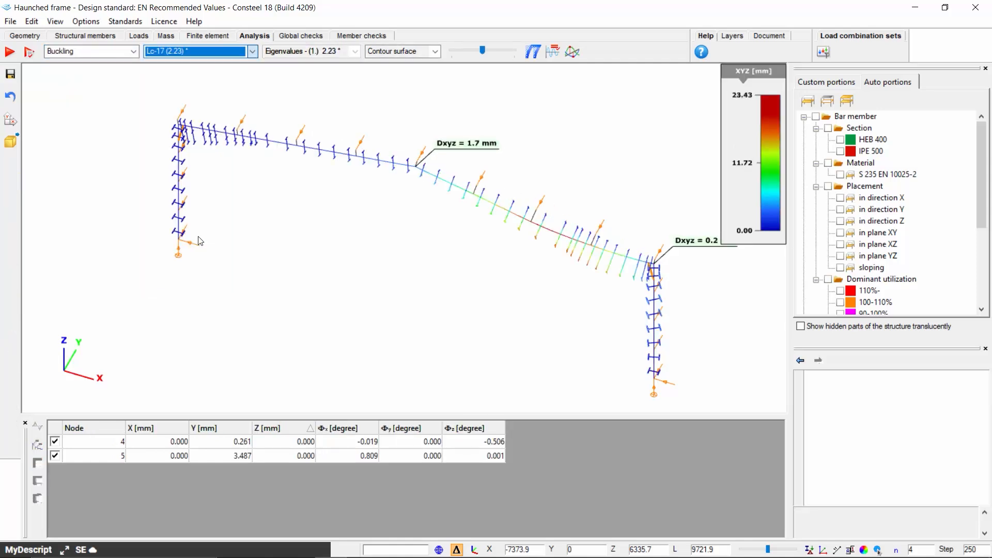
pyautogui.moveTo(598, 244)
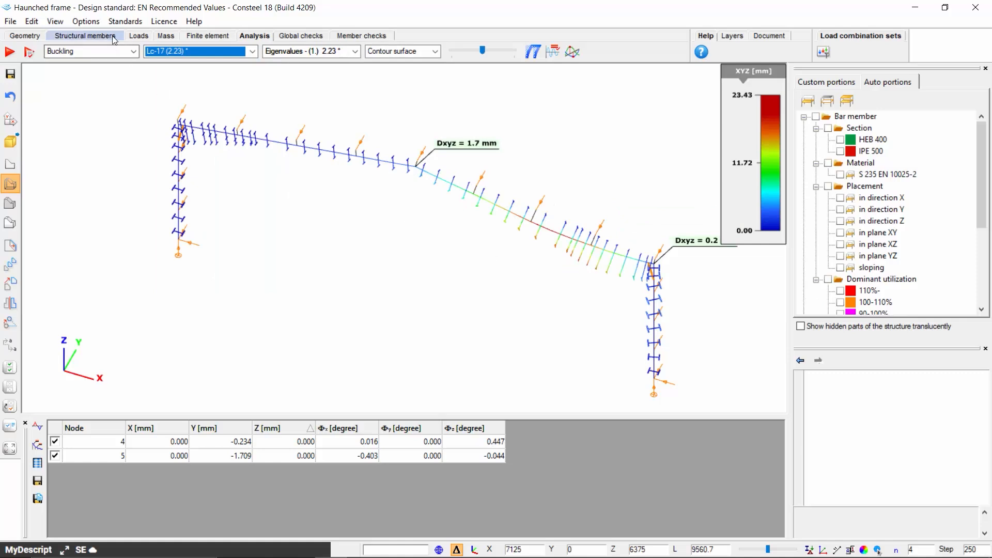
# Add a point support of type y at the 2 - Bottom Middle section point on the rafter near the right haunch
pyautogui.click(85, 35)
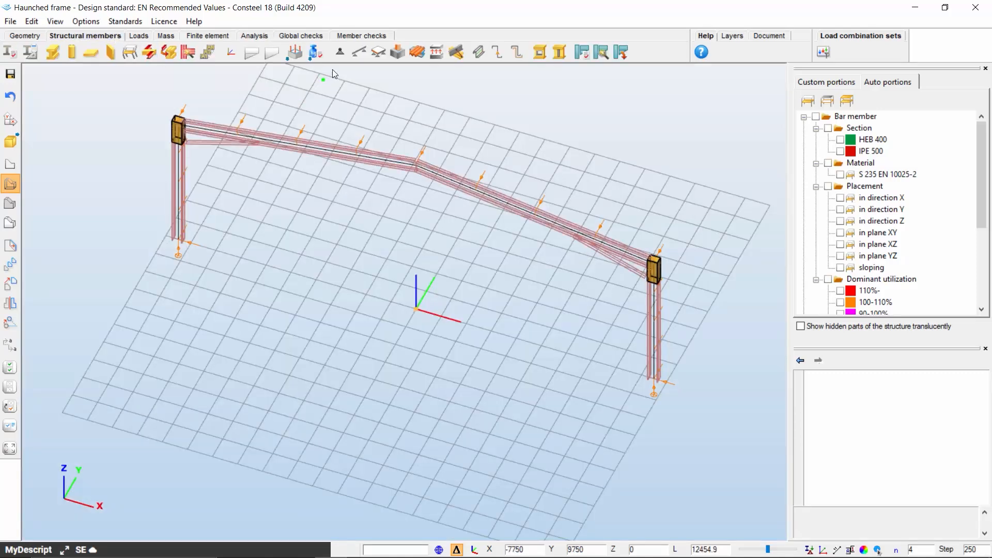
pyautogui.click(338, 53)
pyautogui.click(254, 159)
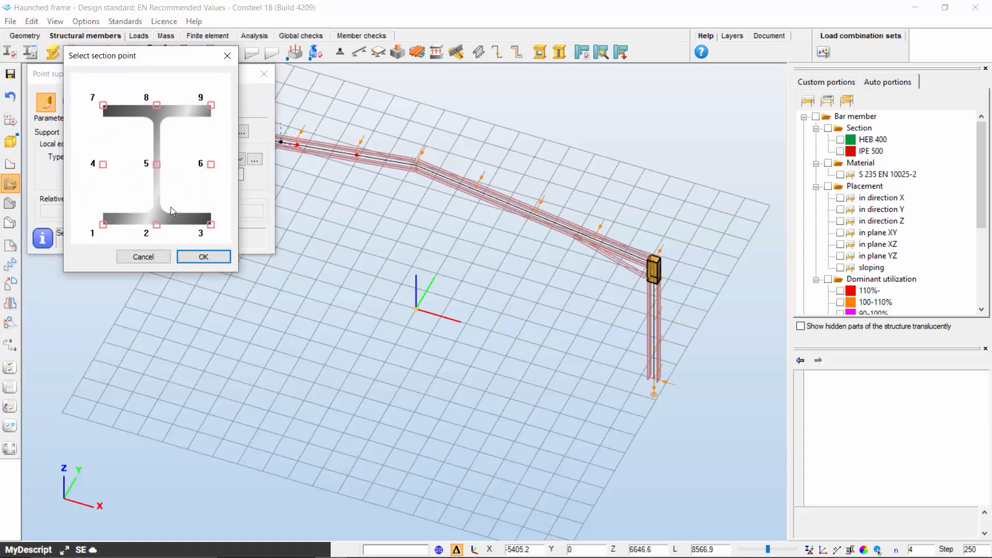
pyautogui.click(157, 224)
pyautogui.click(187, 258)
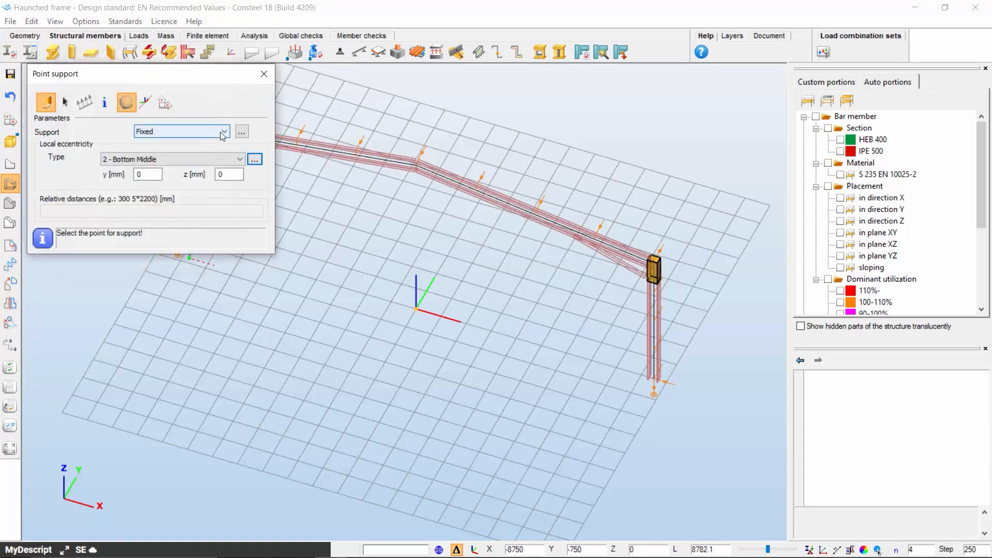
pyautogui.click(223, 133)
pyautogui.click(170, 243)
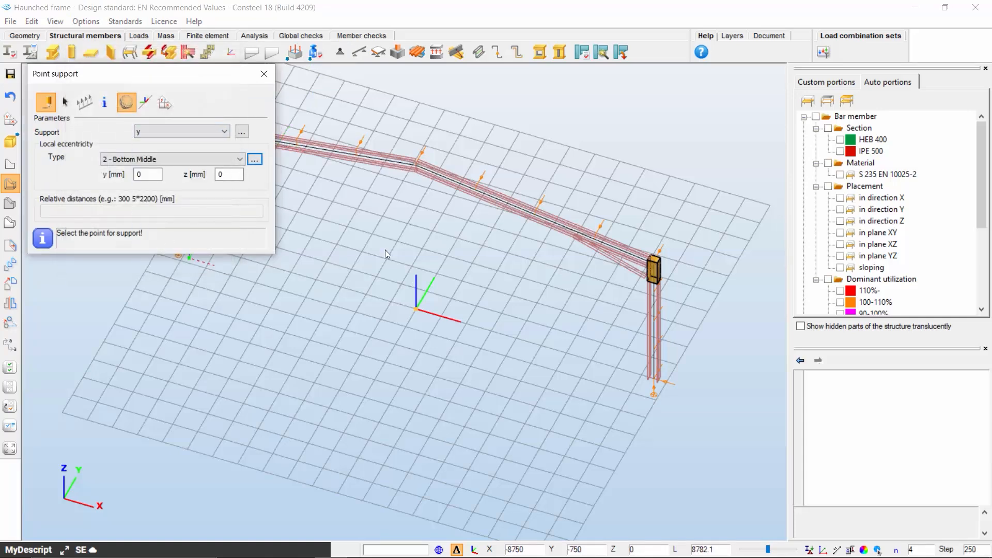
pyautogui.click(592, 241)
pyautogui.moveTo(403, 258); pyautogui.dragTo(524, 301, button='middle')
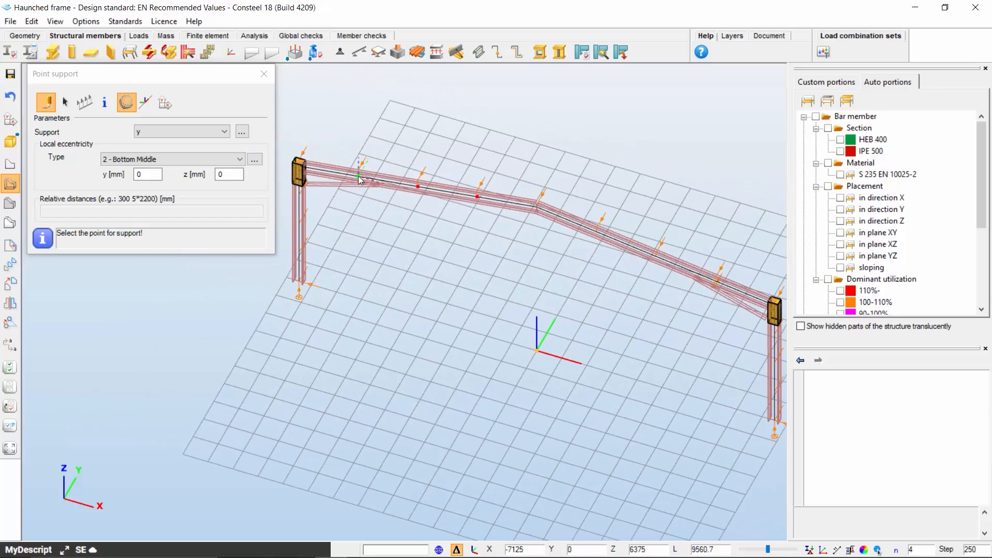
pyautogui.scroll(4, 357, 191)
pyautogui.click(264, 74)
pyautogui.keyDown('alt'); pyautogui.moveTo(391, 208); pyautogui.dragTo(323, 320, button='middle'); pyautogui.keyUp('alt')
pyautogui.scroll(-6, 264, 193)
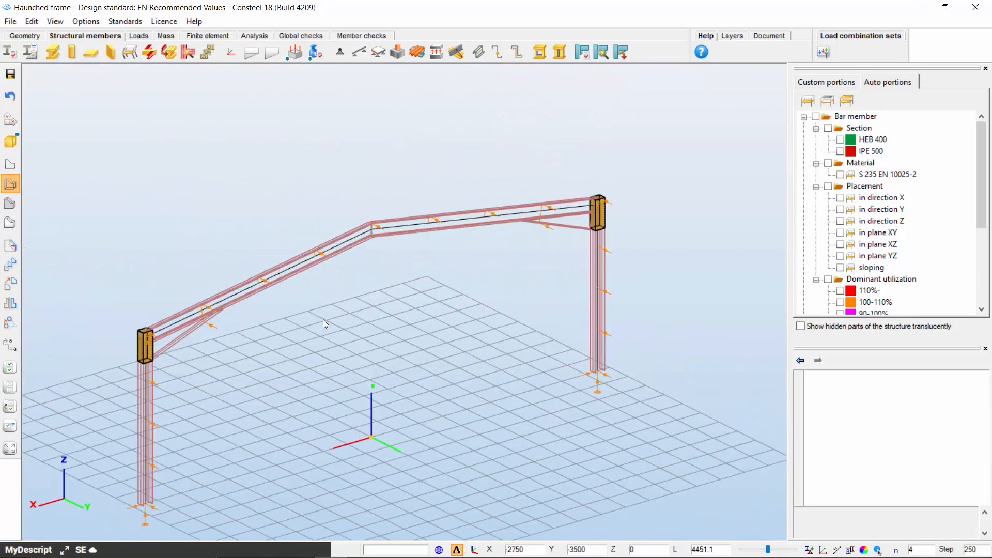
# Rerun the structural analysis with the new rafter support
pyautogui.click(256, 37)
pyautogui.click(9, 51)
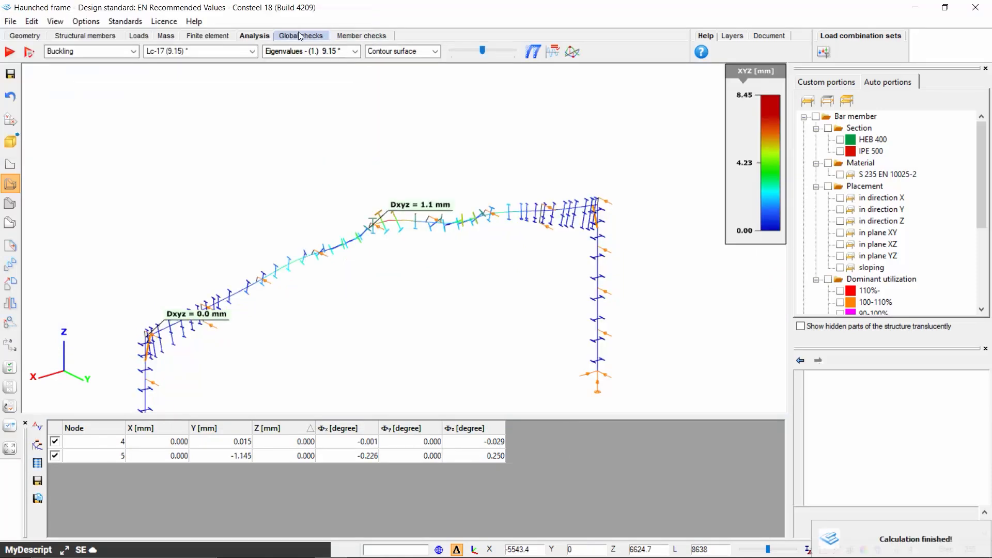
# Run the global ULS steel checks to show dominant design results for the frame
pyautogui.click(301, 36)
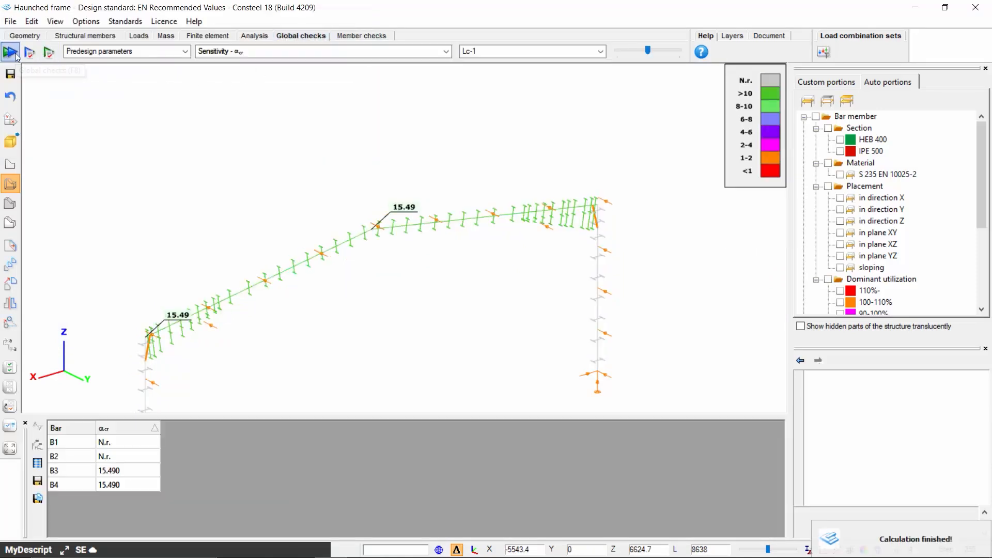
pyautogui.click(16, 55)
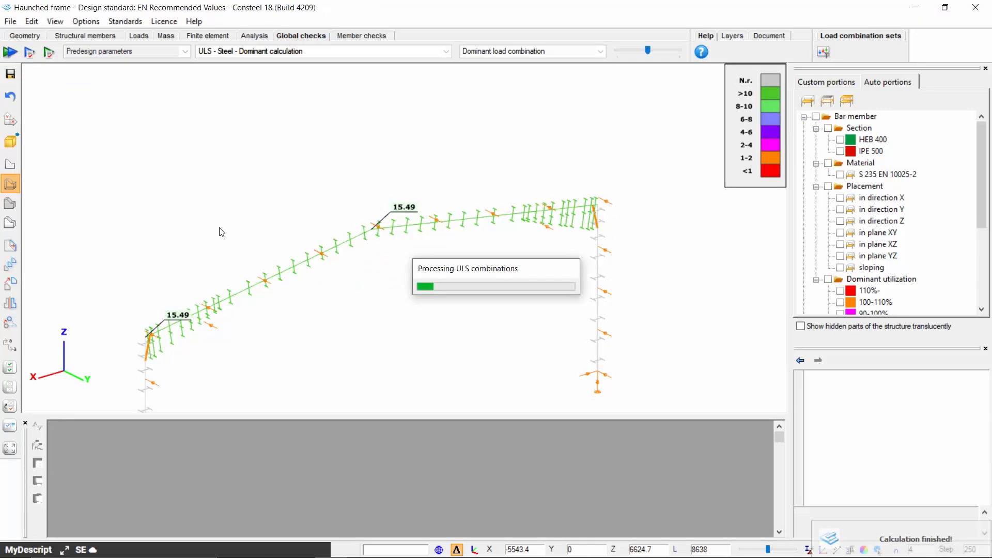
pyautogui.moveTo(311, 308); pyautogui.dragTo(326, 271, button='middle')
pyautogui.scroll(-1, 327, 270)
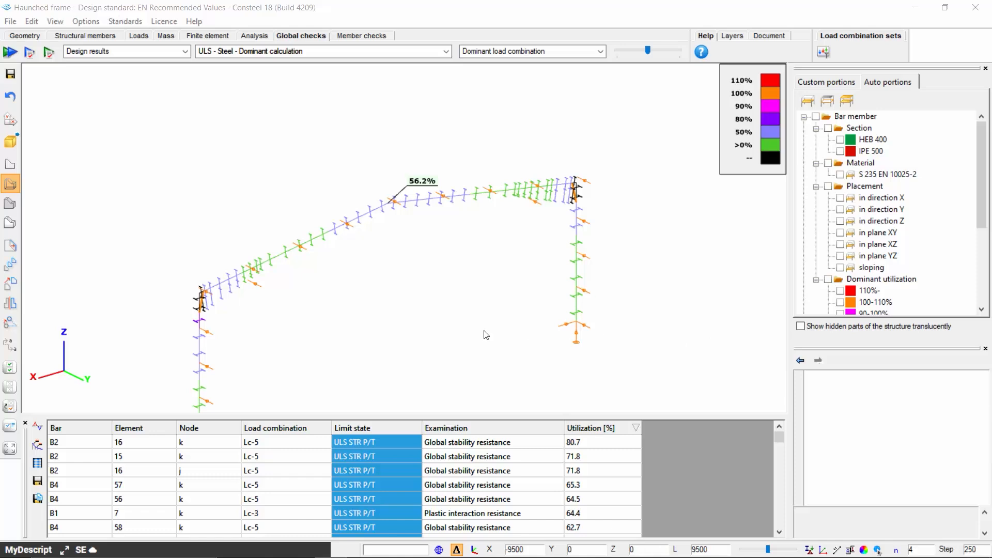
# Highlight the governing global stability resistance row for bar B2 and display the members as rendered solids
pyautogui.click(500, 445)
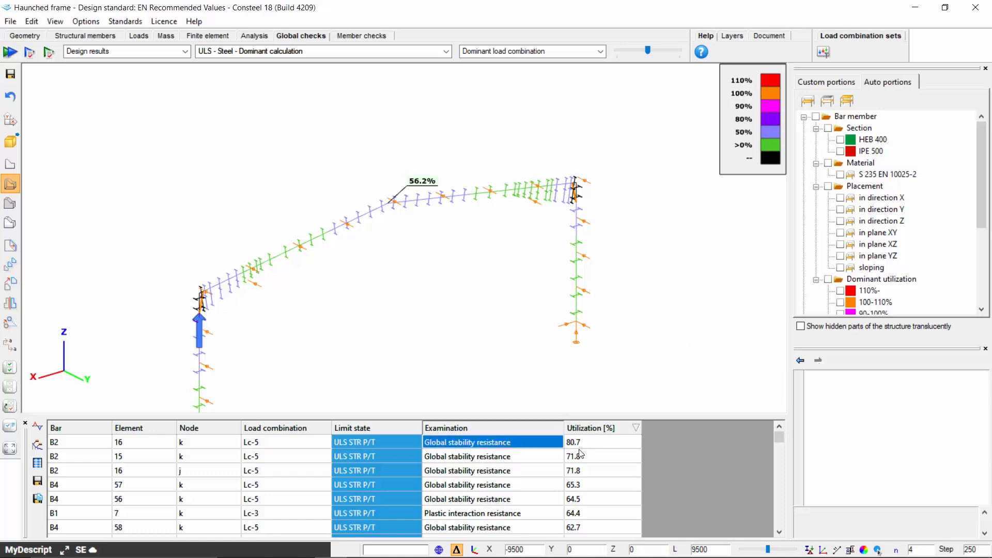
pyautogui.scroll(2, 199, 319)
pyautogui.moveTo(191, 346); pyautogui.dragTo(294, 279, button='middle')
pyautogui.scroll(-3, 297, 284)
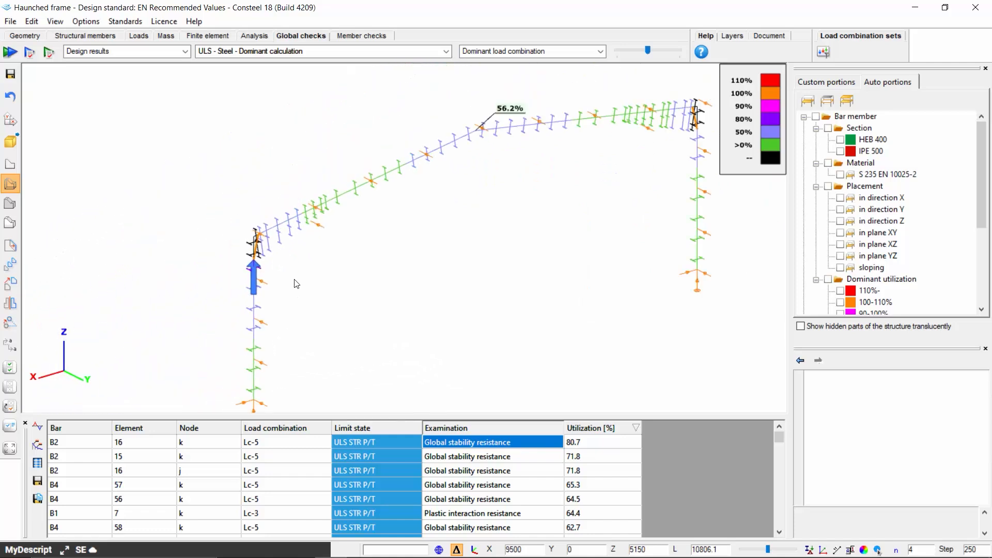
pyautogui.moveTo(358, 313); pyautogui.dragTo(346, 312, button='middle')
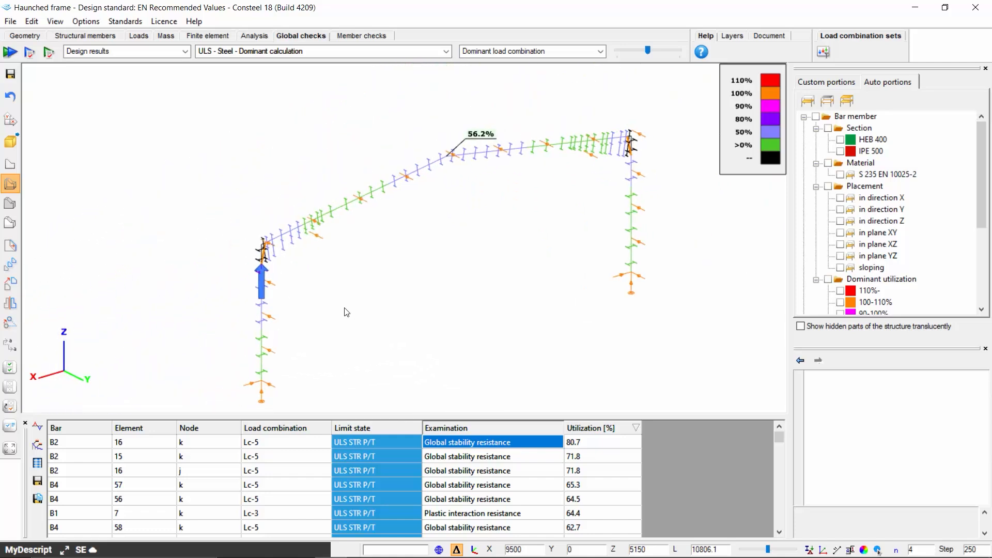
pyautogui.click(10, 223)
pyautogui.scroll(1, 242, 288)
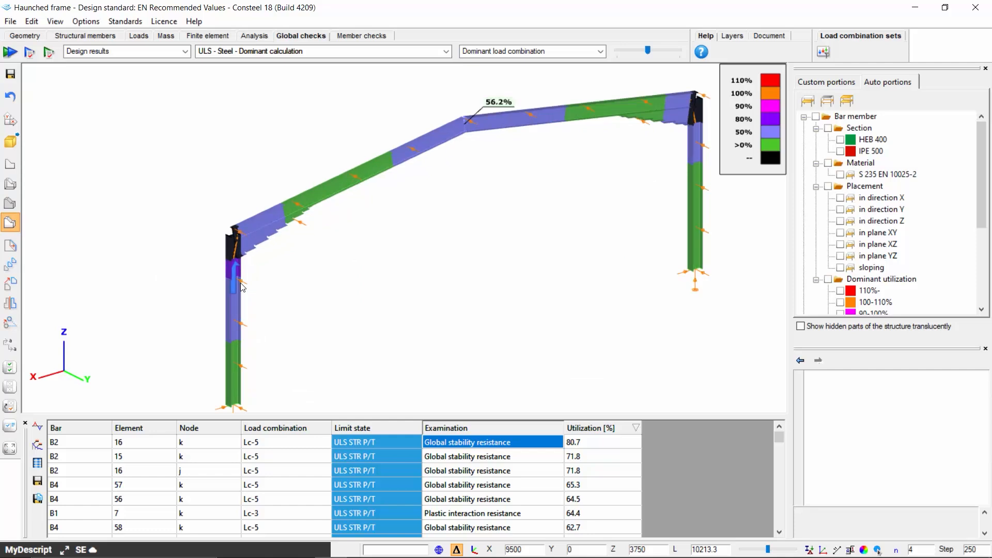
pyautogui.scroll(-1, 242, 287)
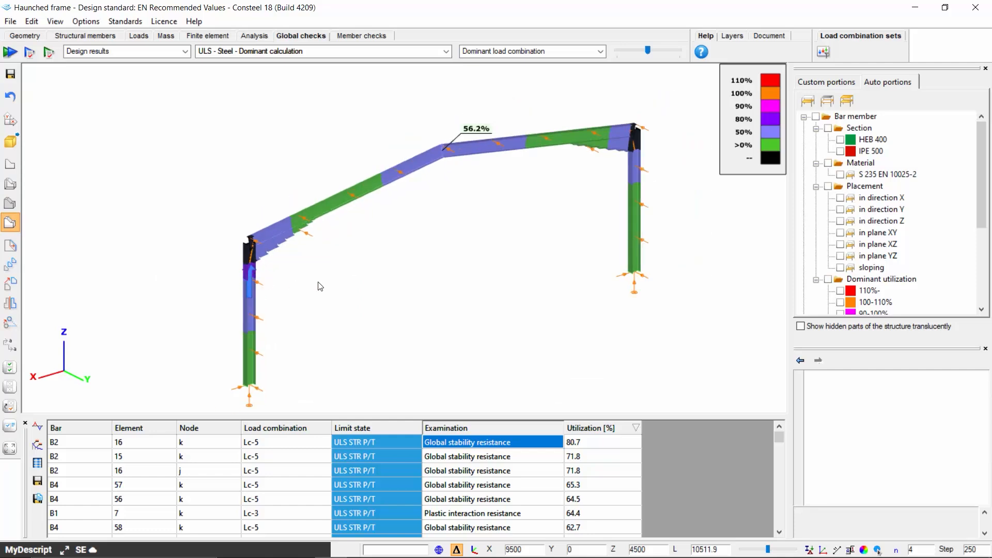
pyautogui.click(48, 52)
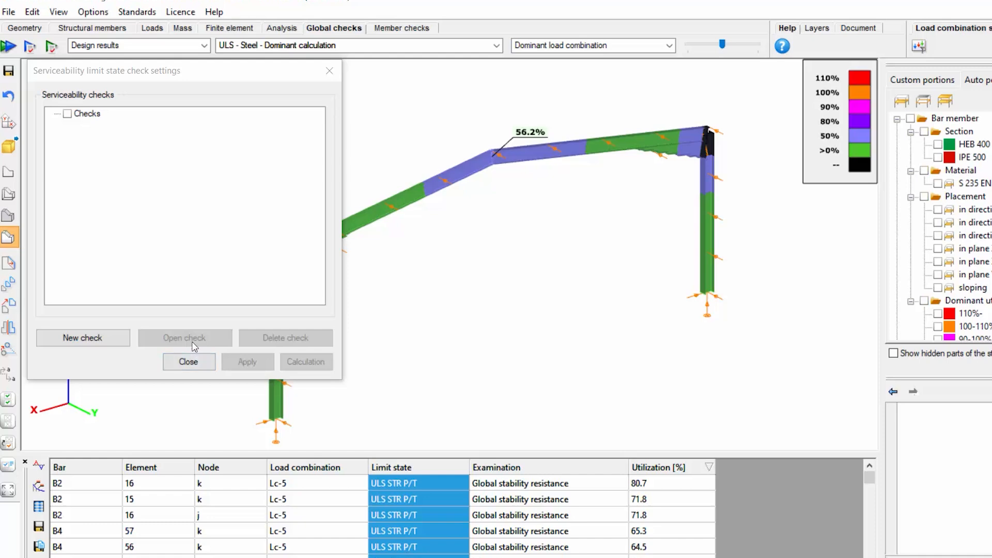
pyautogui.click(113, 339)
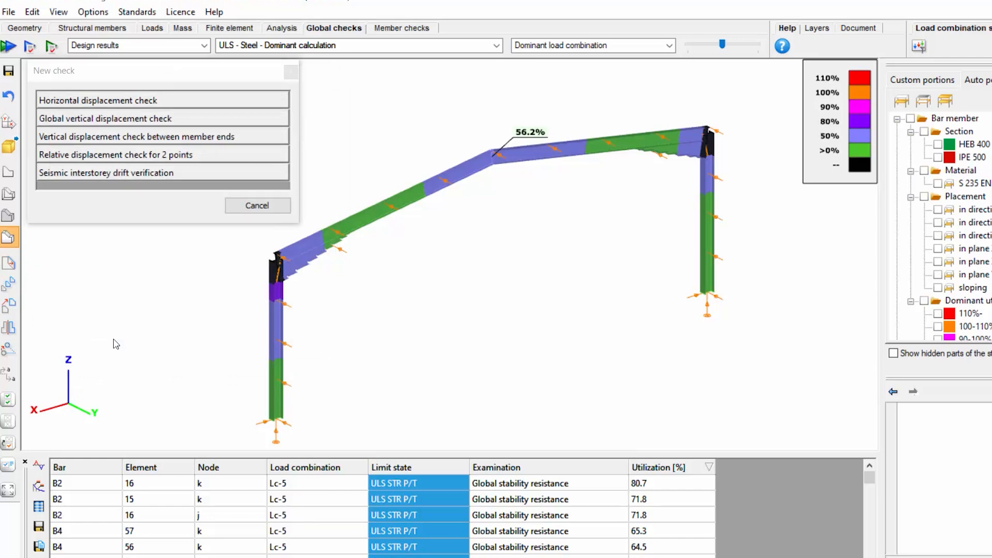
pyautogui.click(117, 102)
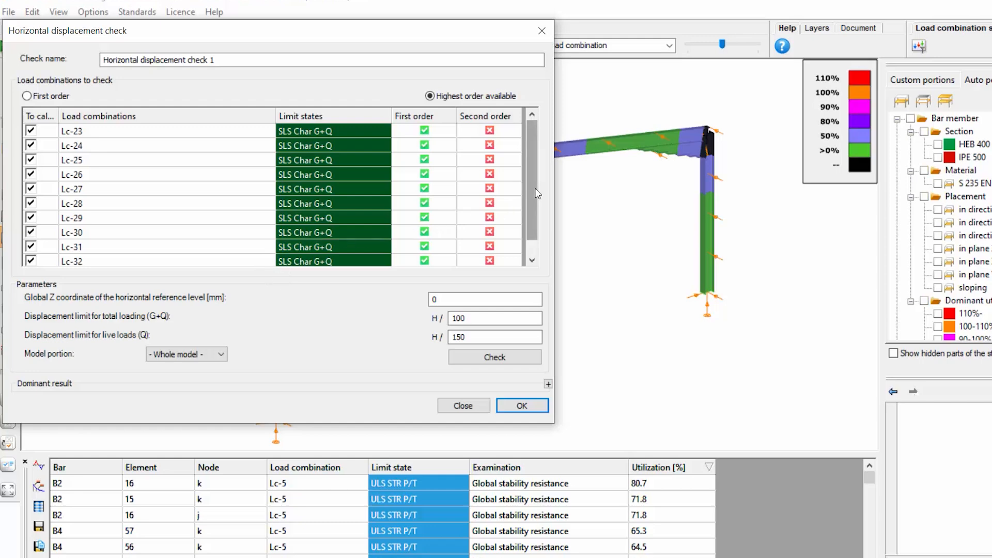
pyautogui.moveTo(536, 188)
pyautogui.mouseDown()
pyautogui.moveTo(535, 229)
pyautogui.moveTo(543, 179)
pyautogui.mouseUp()
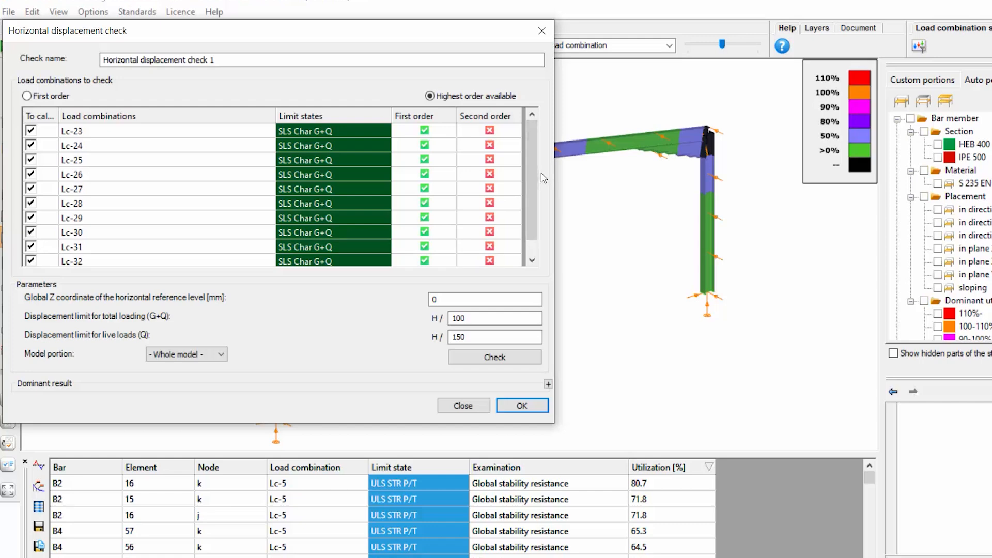
pyautogui.click(27, 97)
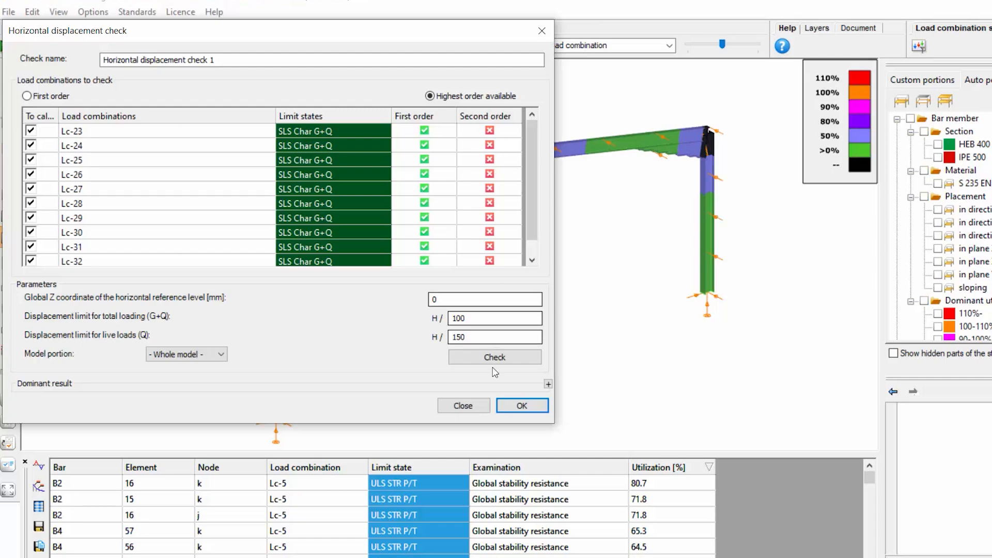
pyautogui.click(463, 405)
pyautogui.click(291, 72)
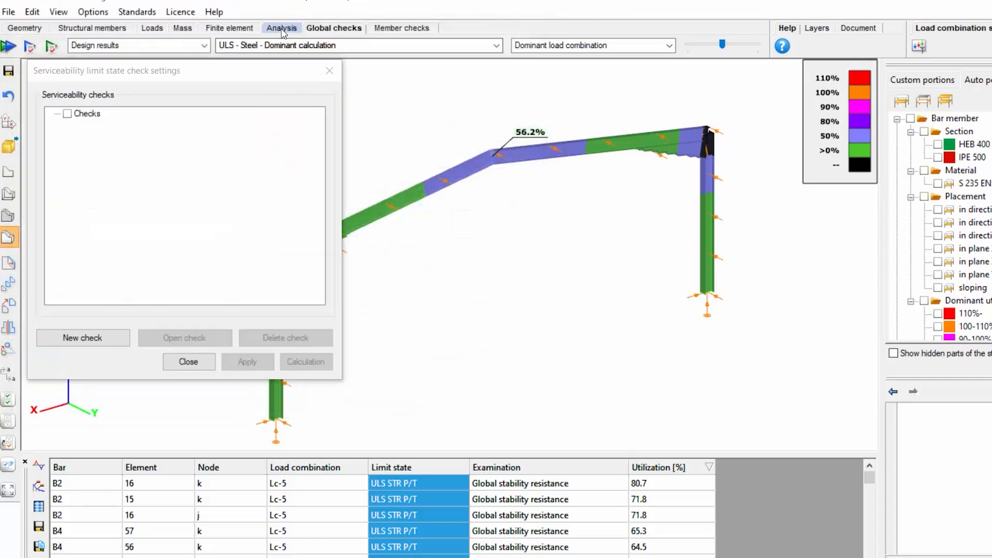
# Rerun the structural analysis including second order analysis for serviceability limit states
pyautogui.click(281, 28)
pyautogui.click(330, 69)
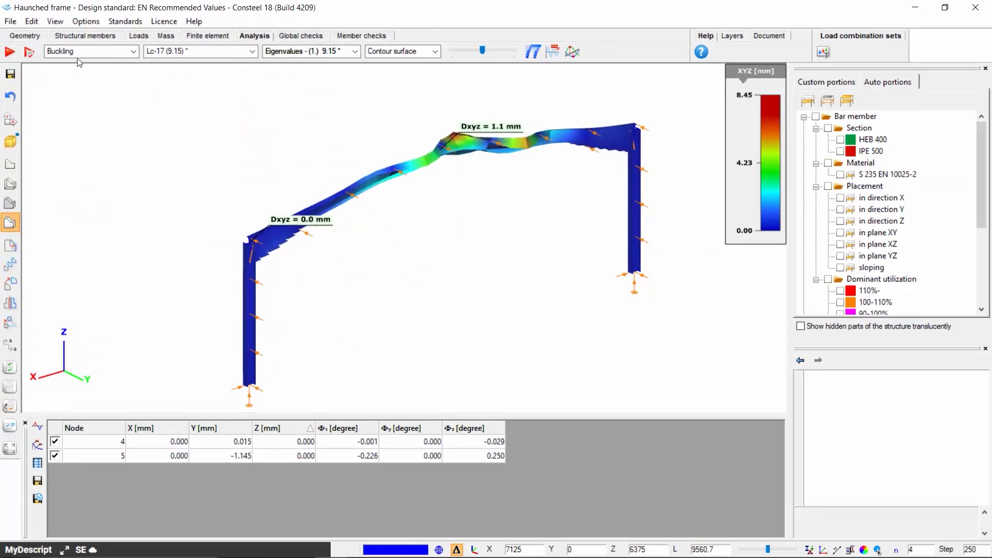
pyautogui.click(32, 51)
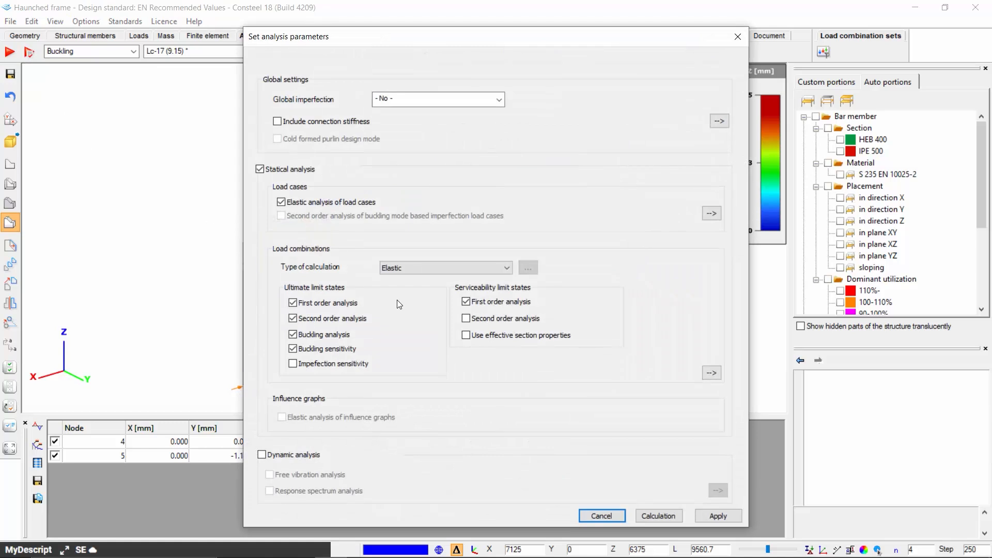
pyautogui.click(653, 514)
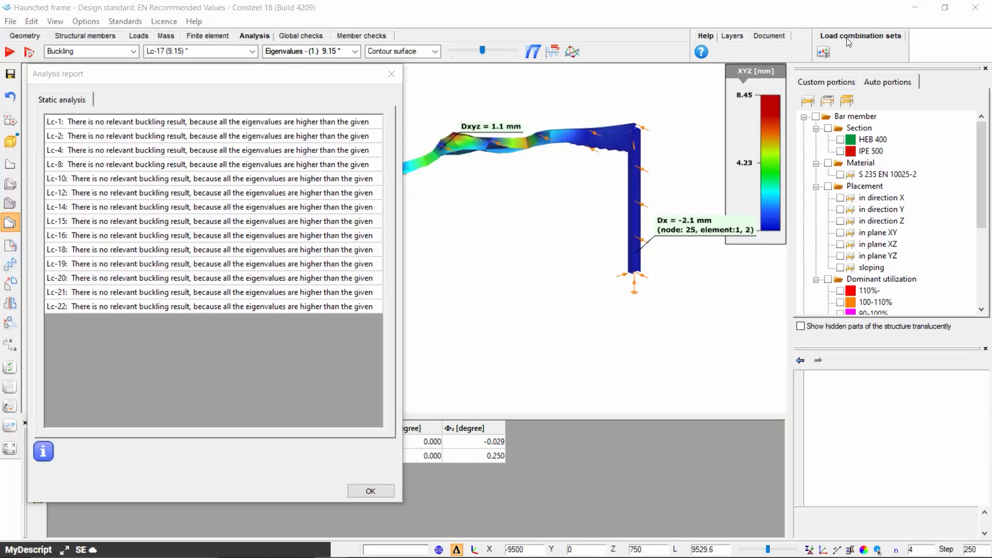
pyautogui.click(393, 73)
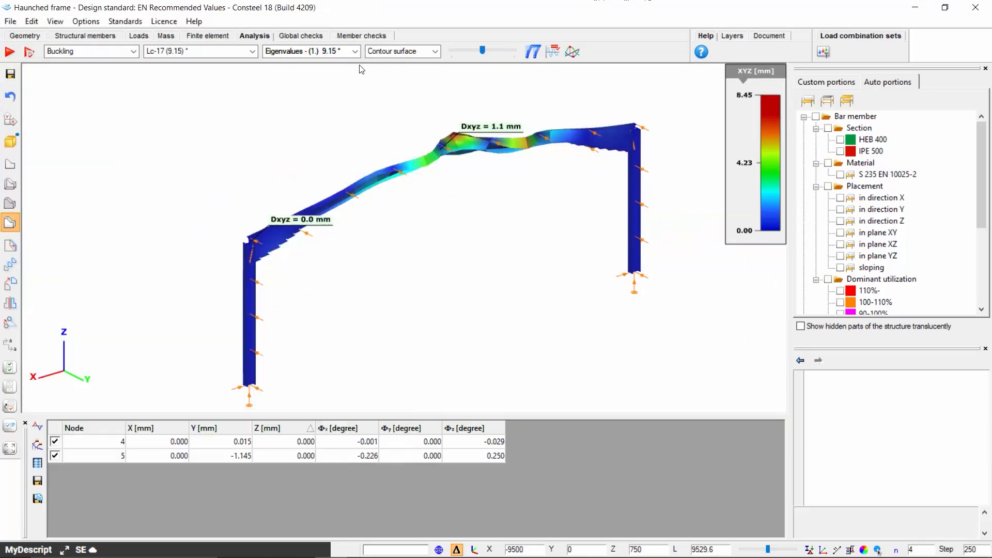
# Add a horizontal displacement check for the whole model with H/100 and H/150 limits, run it and confirm
pyautogui.click(302, 36)
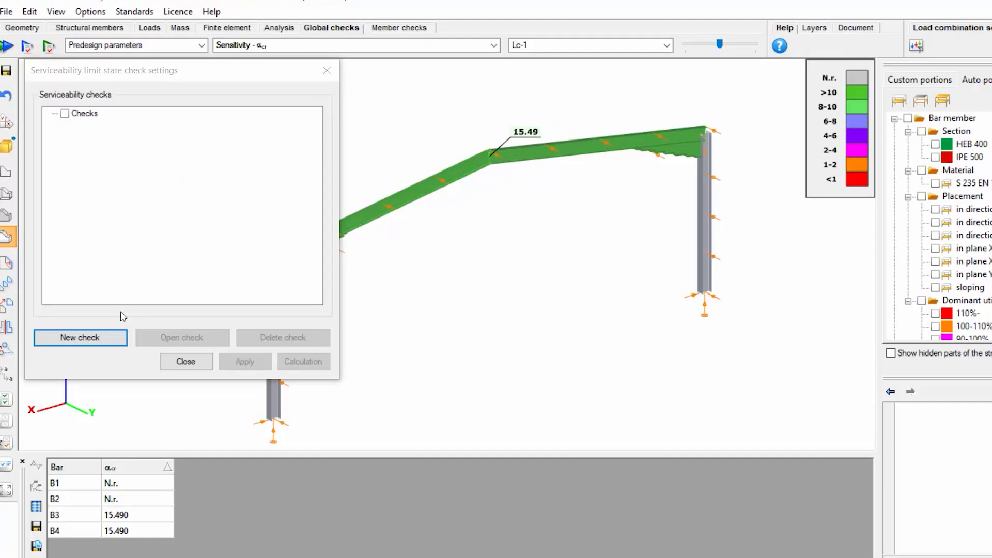
pyautogui.click(120, 338)
pyautogui.click(133, 100)
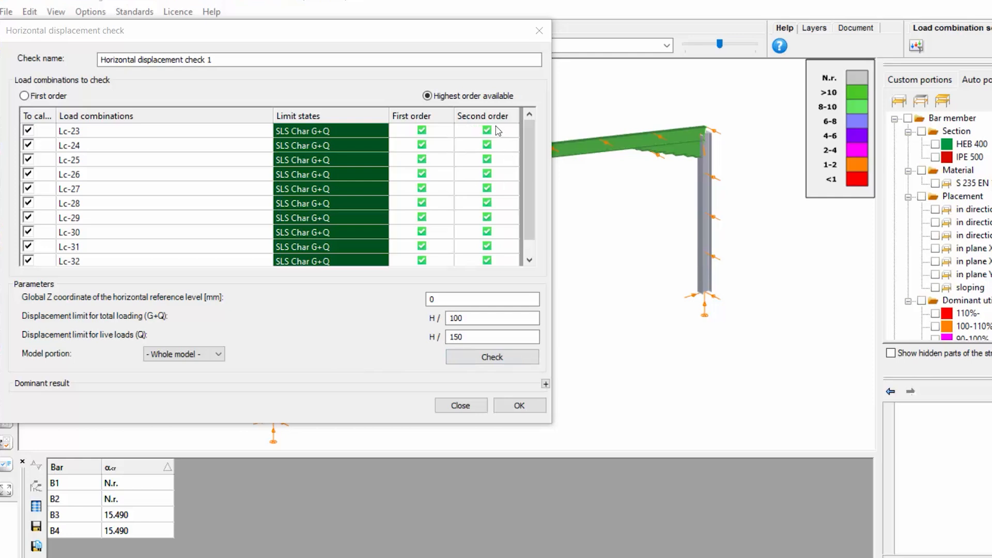
pyautogui.moveTo(530, 138); pyautogui.dragTo(528, 193)
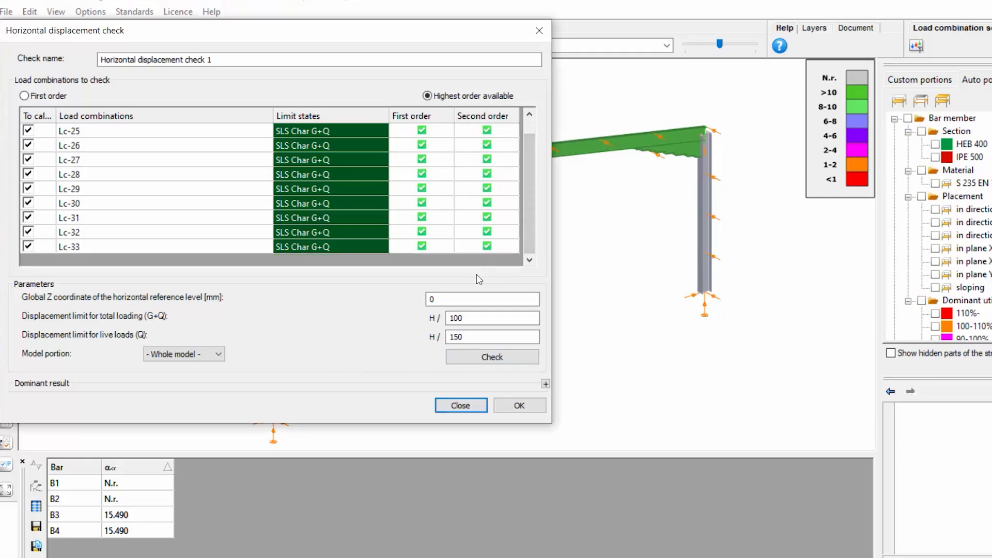
pyautogui.moveTo(468, 320); pyautogui.dragTo(441, 346)
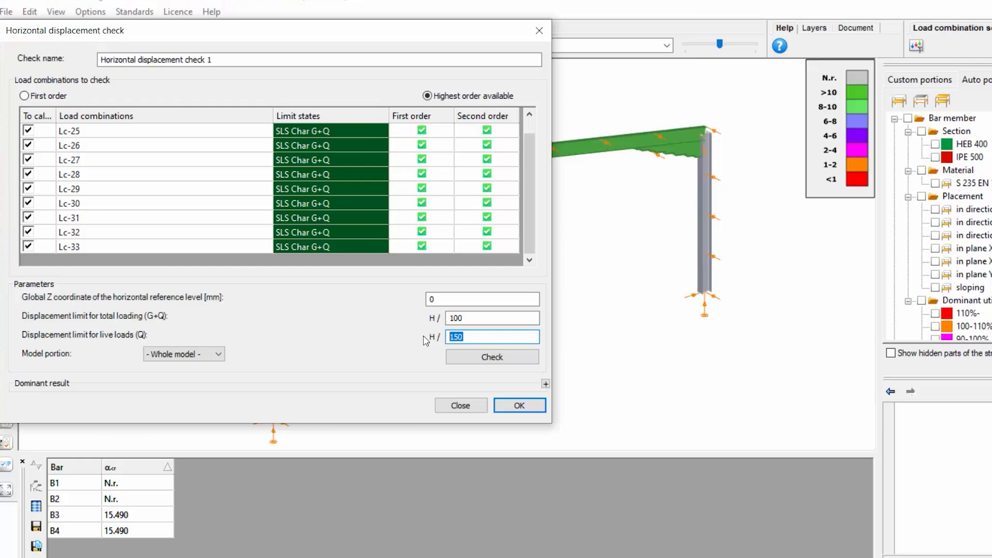
pyautogui.click(218, 355)
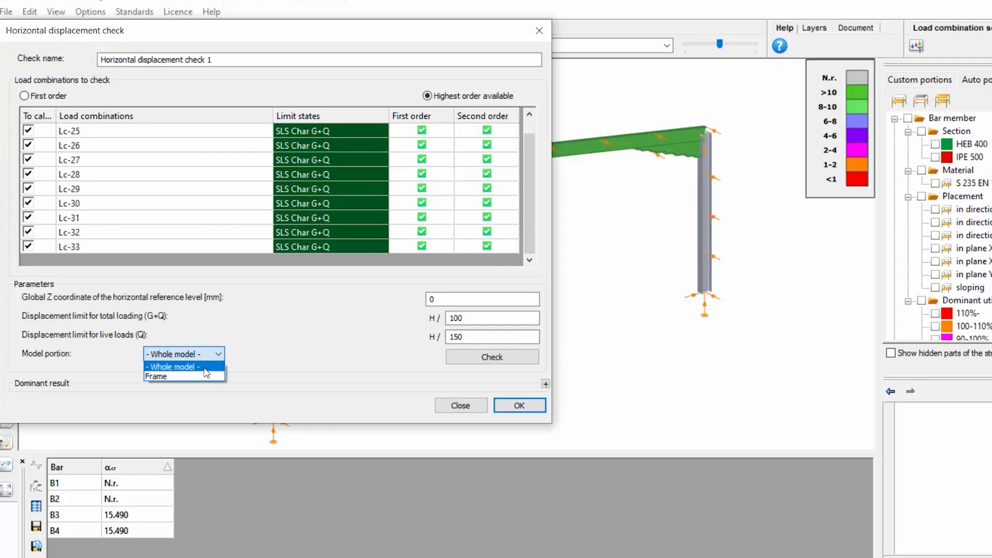
pyautogui.click(204, 367)
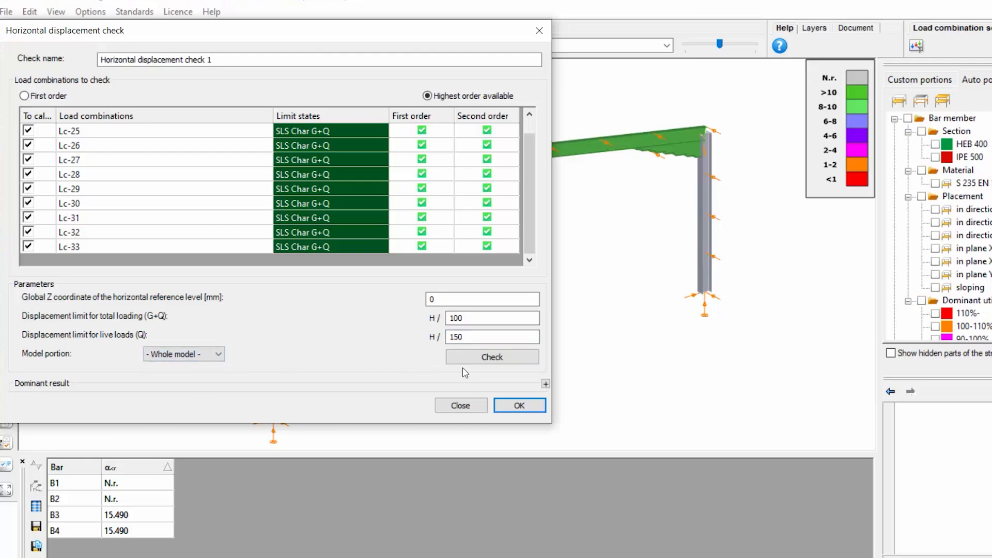
pyautogui.click(493, 364)
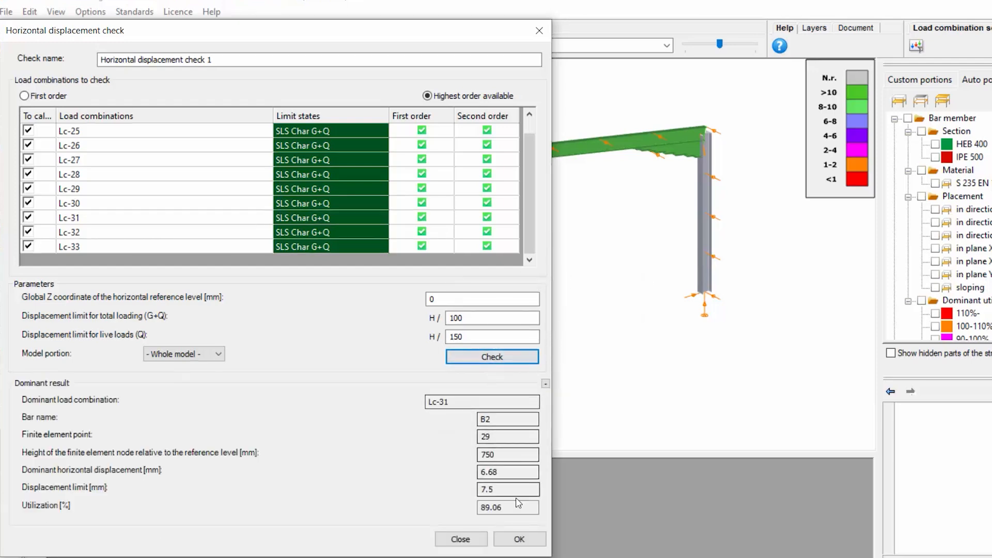
pyautogui.moveTo(513, 512); pyautogui.dragTo(470, 512)
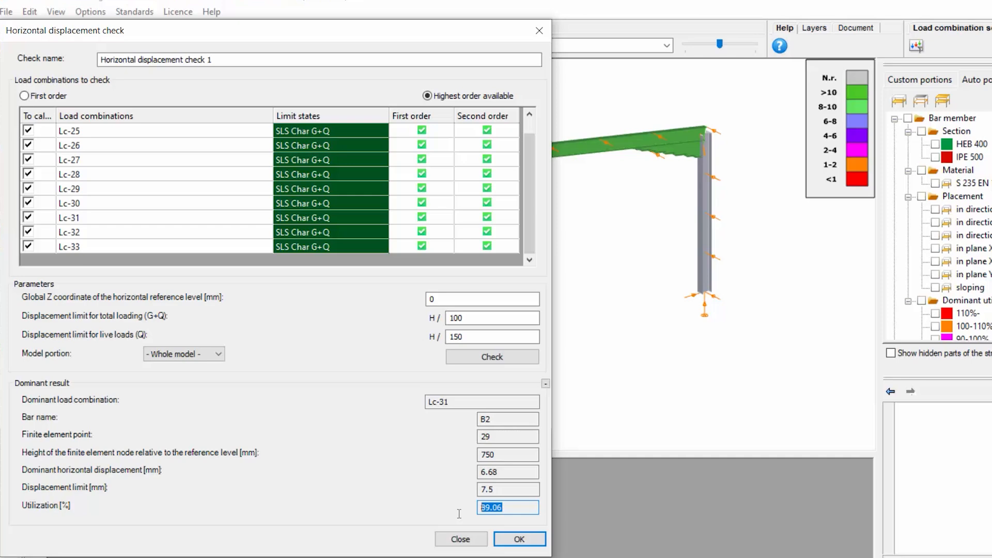
pyautogui.click(538, 541)
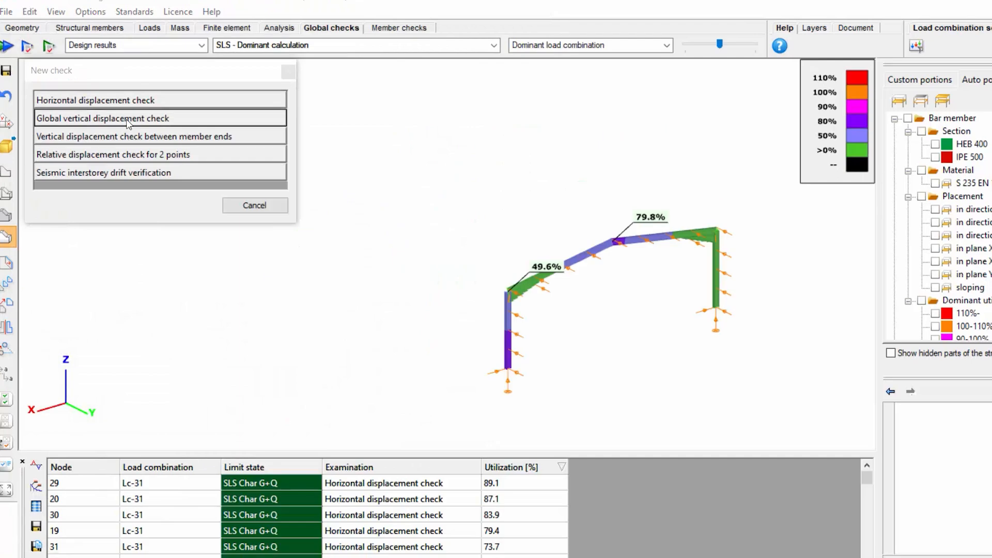
# Create a global vertical displacement check between the two eaves points at X -9500 and X 9500
pyautogui.click(129, 120)
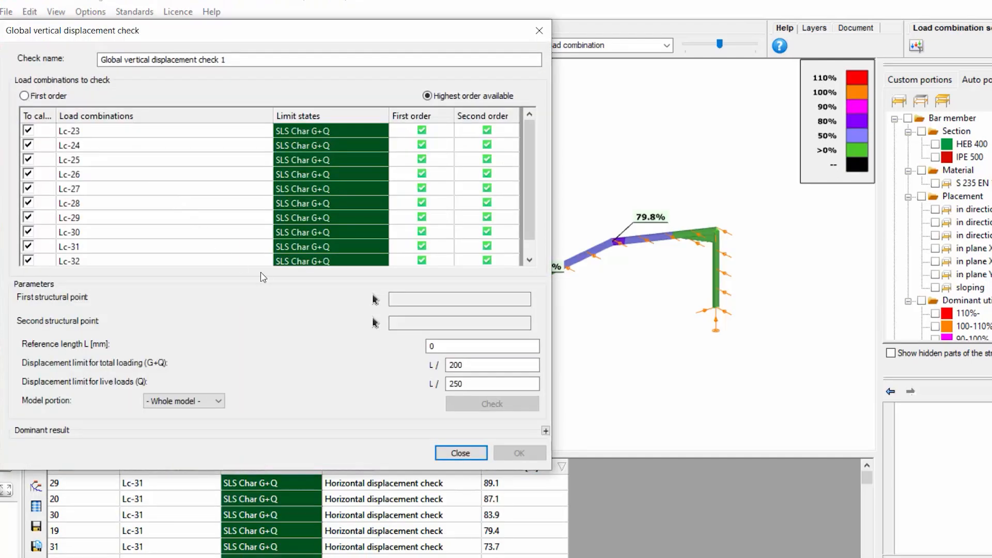
pyautogui.click(376, 299)
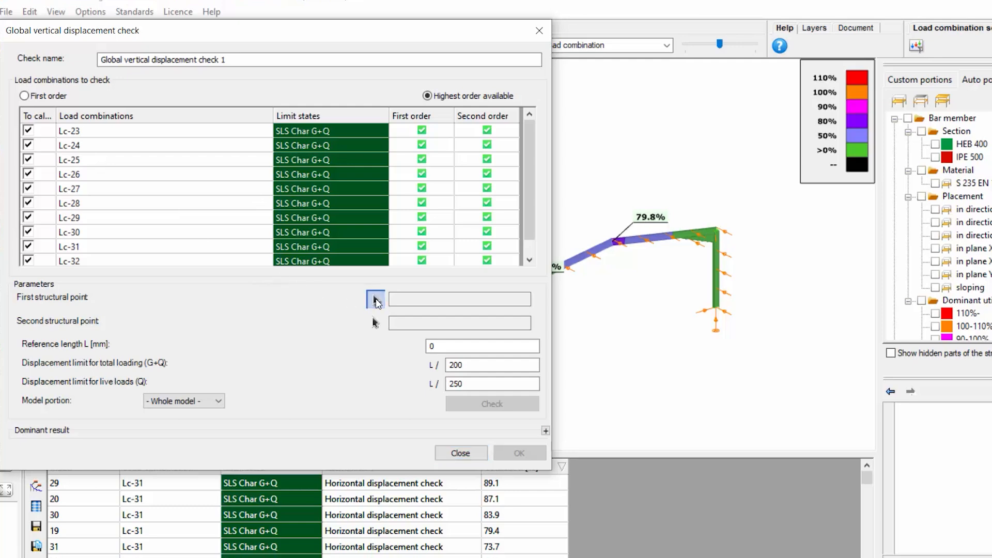
pyautogui.click(718, 233)
pyautogui.scroll(-1, 713, 343)
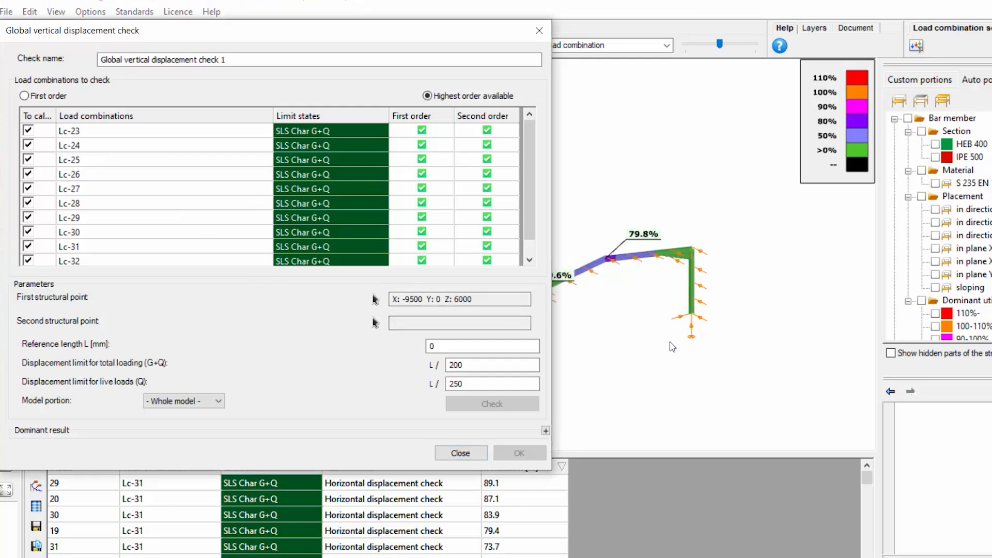
pyautogui.moveTo(670, 341); pyautogui.dragTo(717, 302, button='middle')
pyautogui.click(585, 261)
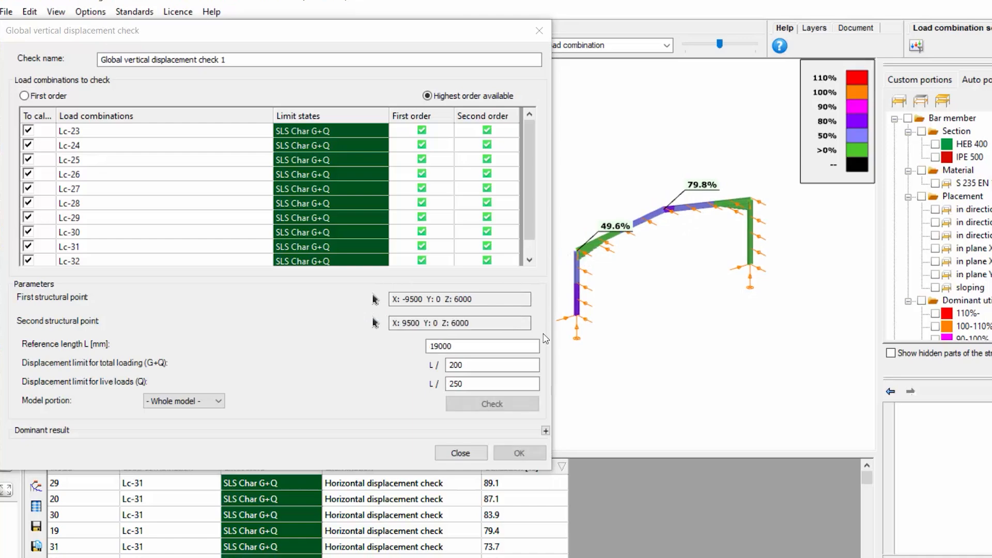
# Set the total loading displacement limit to L/150, run the vertical check and confirm it
pyautogui.write('150')
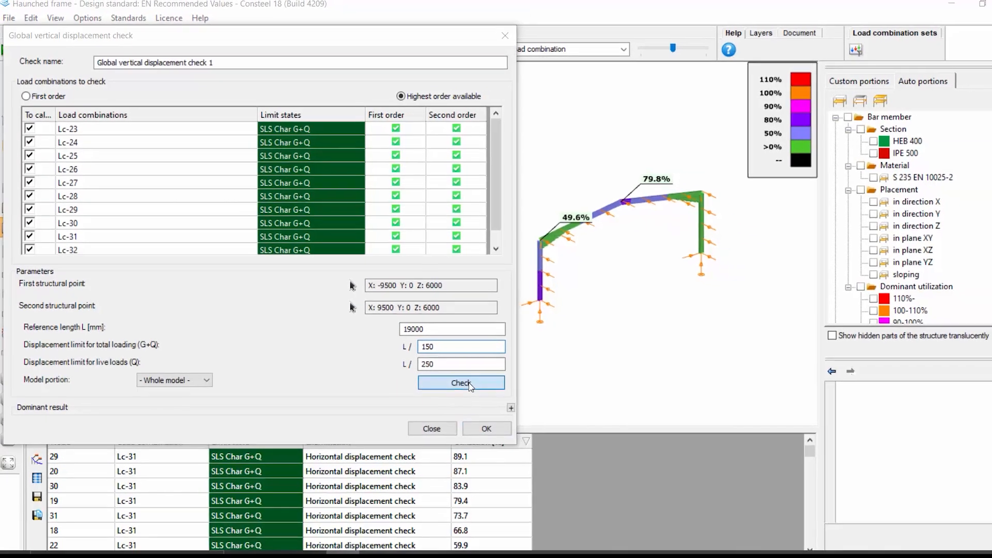
pyautogui.click(471, 387)
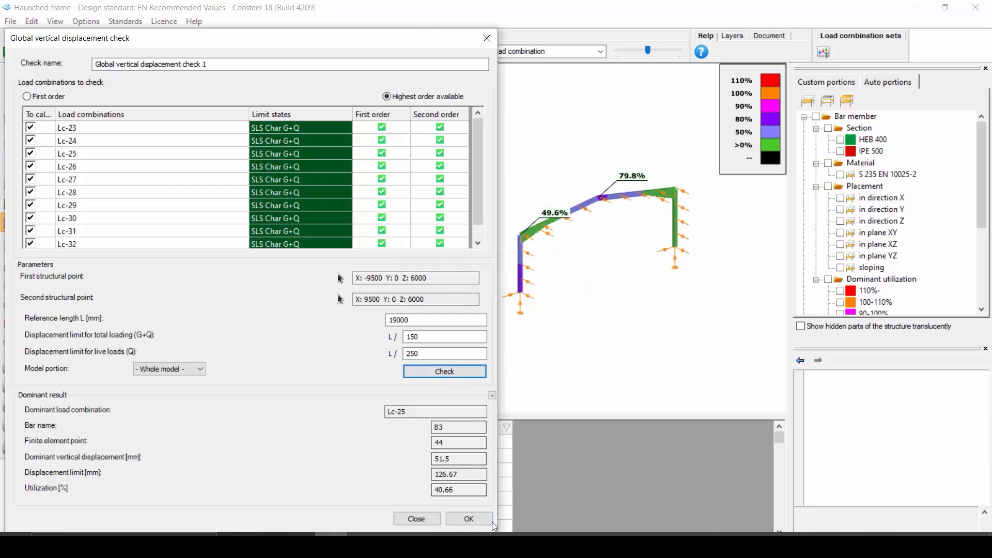
pyautogui.click(489, 539)
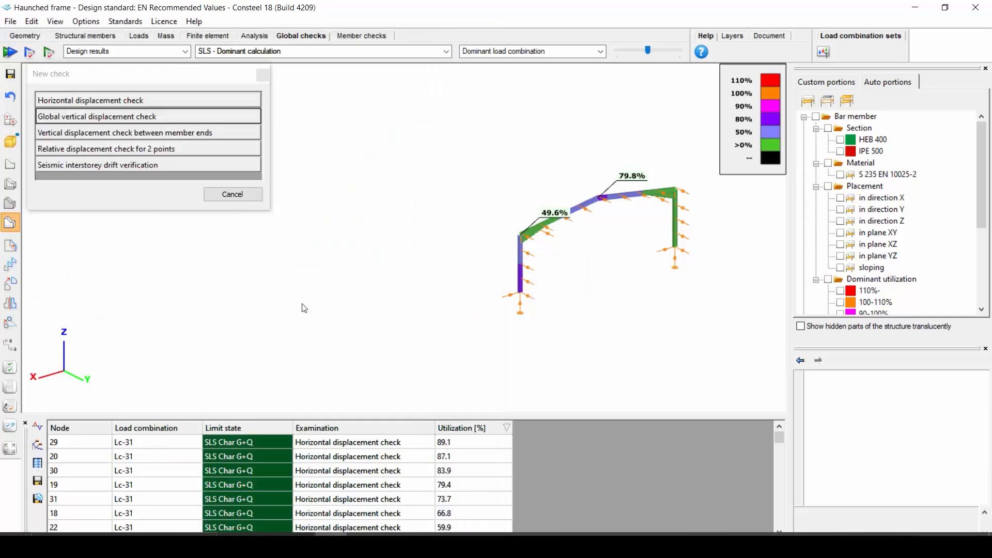
pyautogui.click(243, 198)
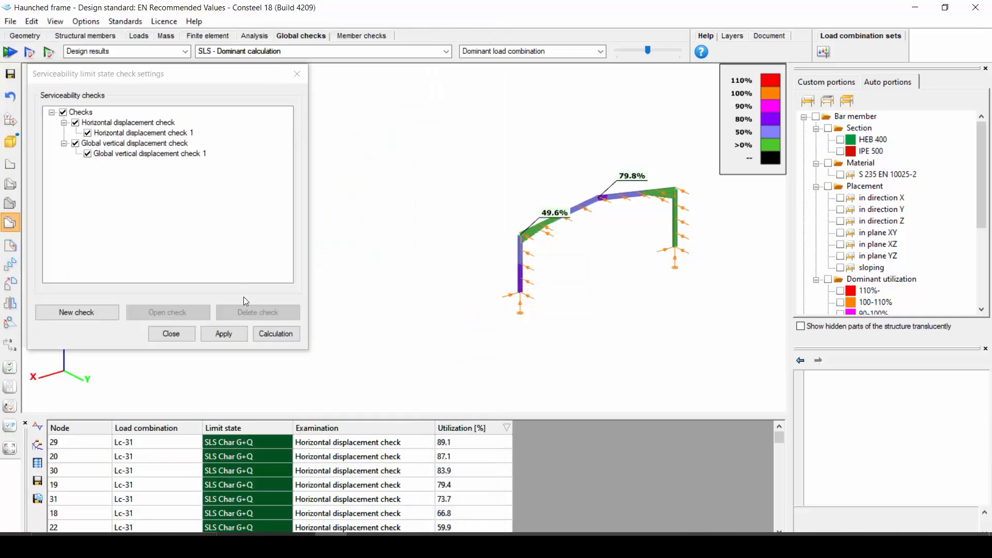
# Run the serviceability check calculation, then run the global checks for the whole frame
pyautogui.click(277, 334)
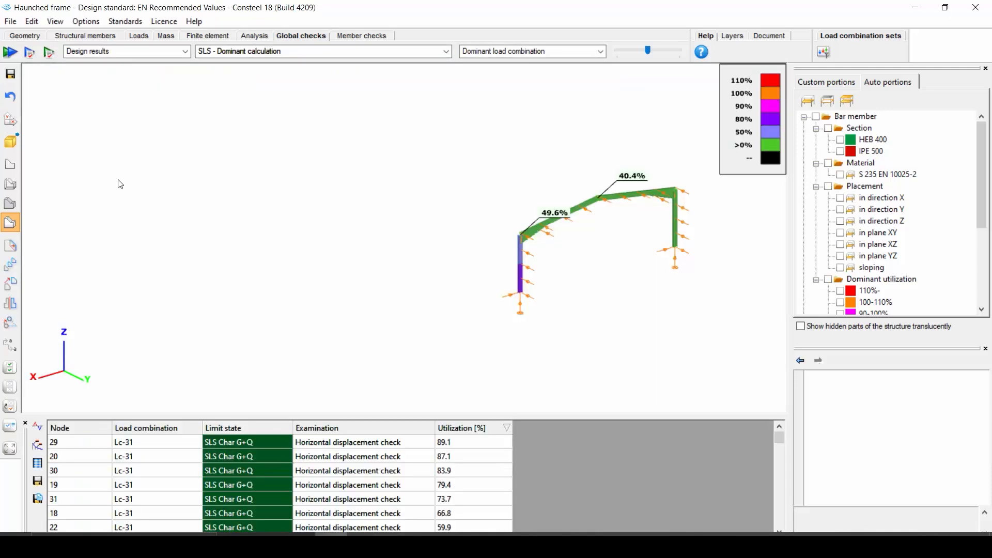
pyautogui.click(12, 54)
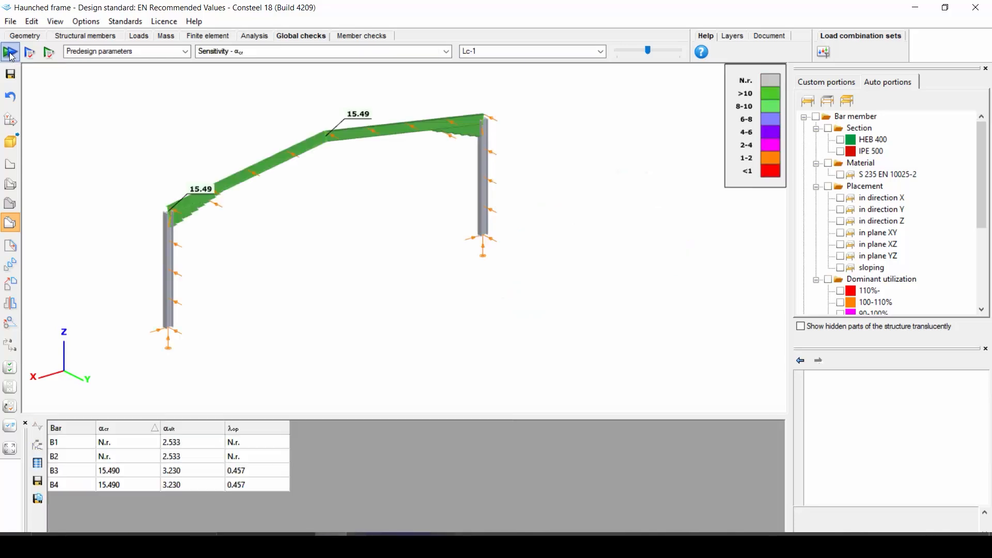
pyautogui.click(12, 55)
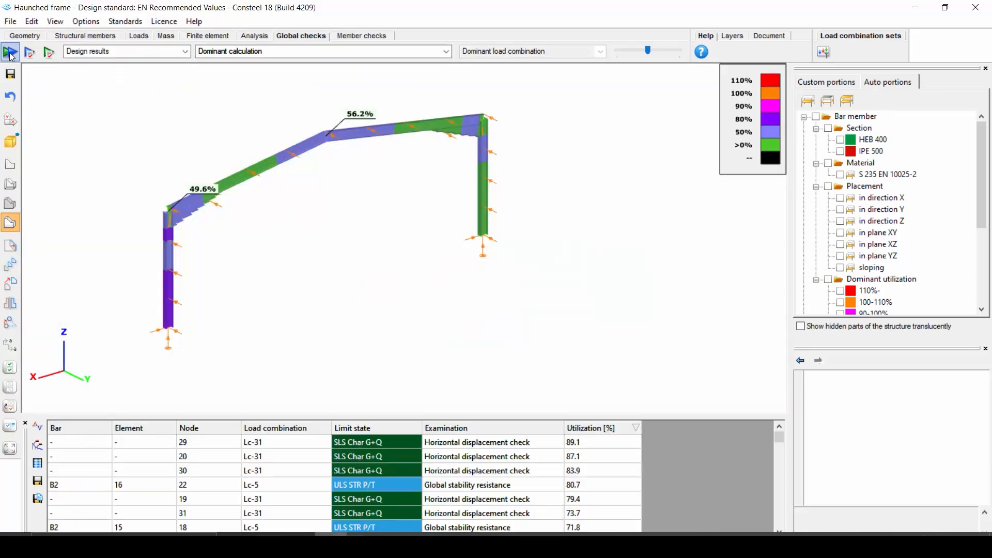
# Display the design results for the ULS steel general elastic cross-section resistance check
pyautogui.click(186, 53)
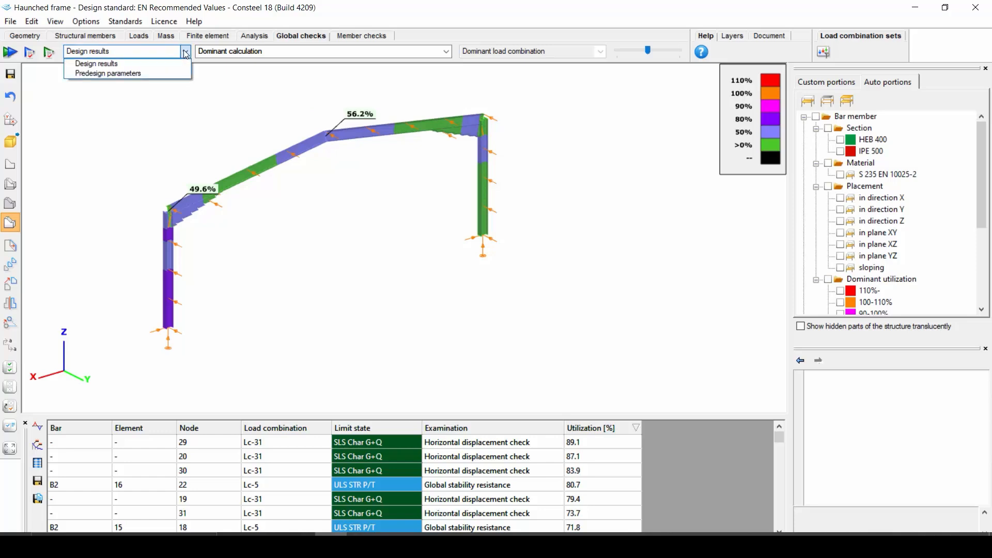
pyautogui.click(154, 68)
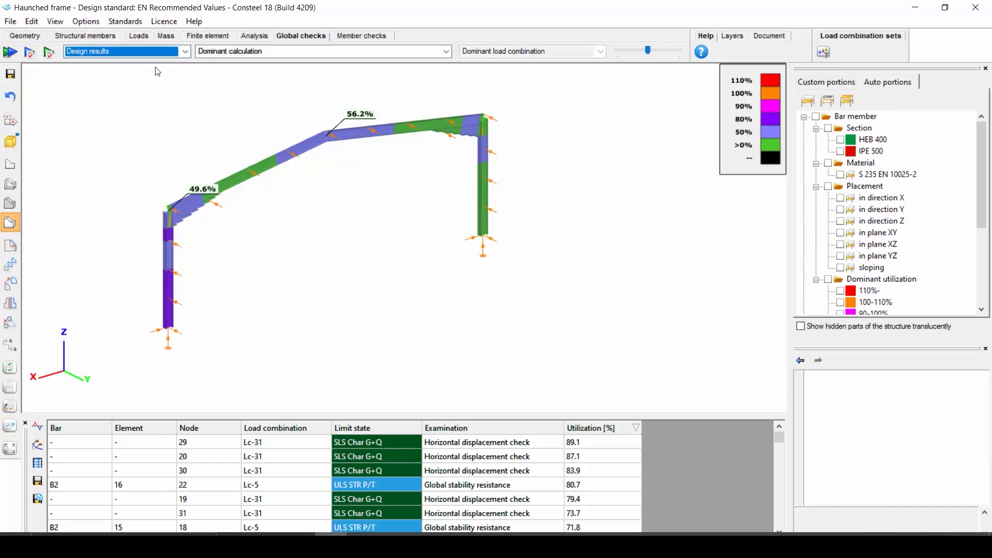
pyautogui.click(263, 54)
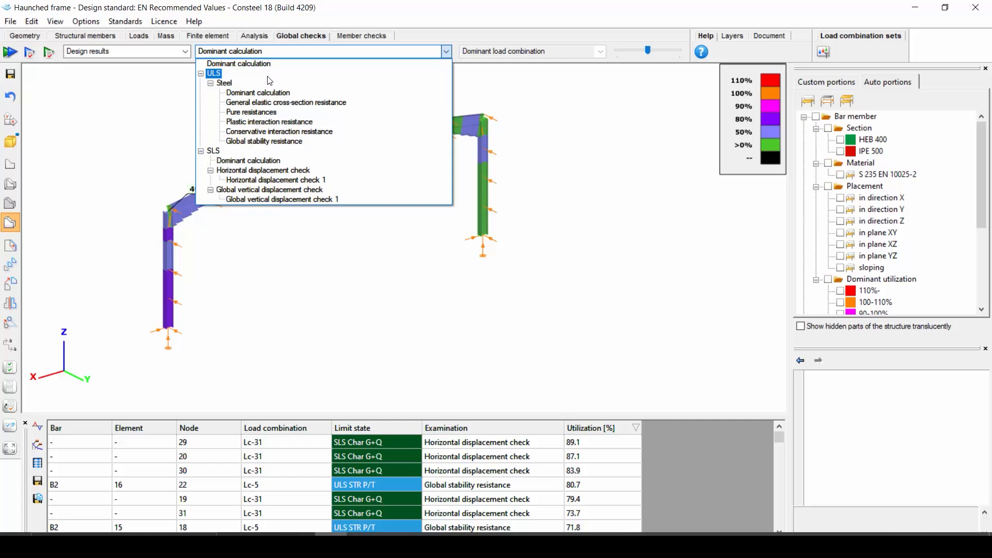
pyautogui.click(277, 104)
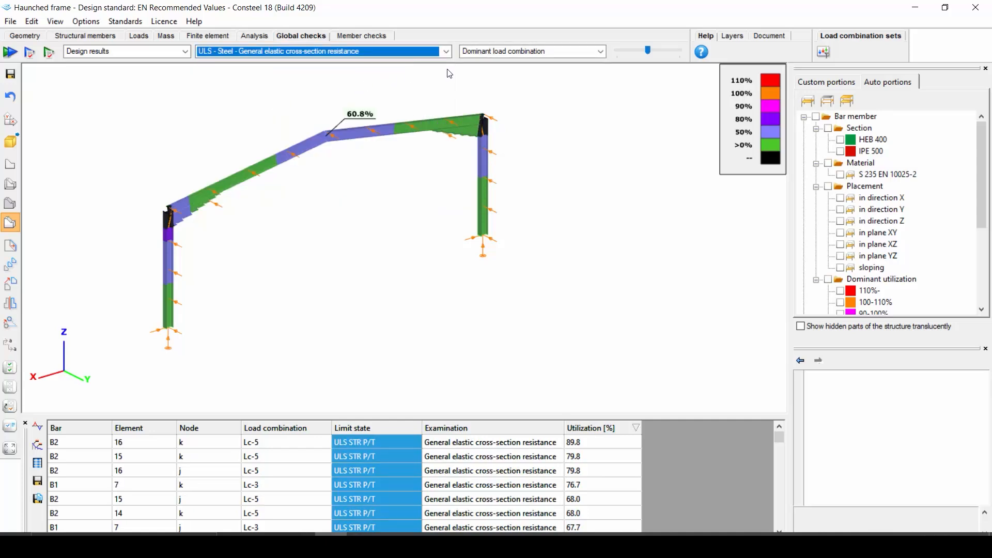
# Display the SLS horizontal displacement check 1 results for load combination Lc-28
pyautogui.click(498, 58)
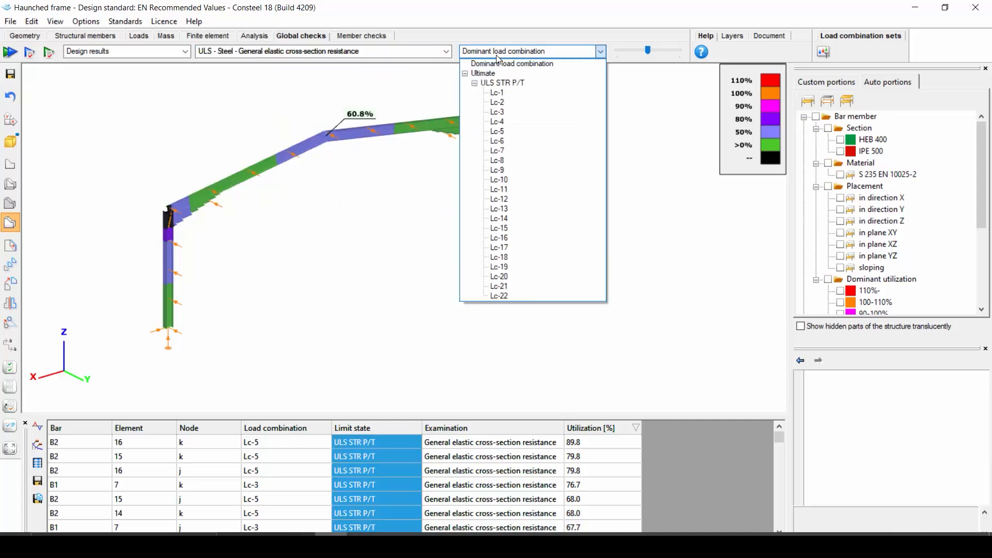
pyautogui.click(447, 55)
pyautogui.click(447, 52)
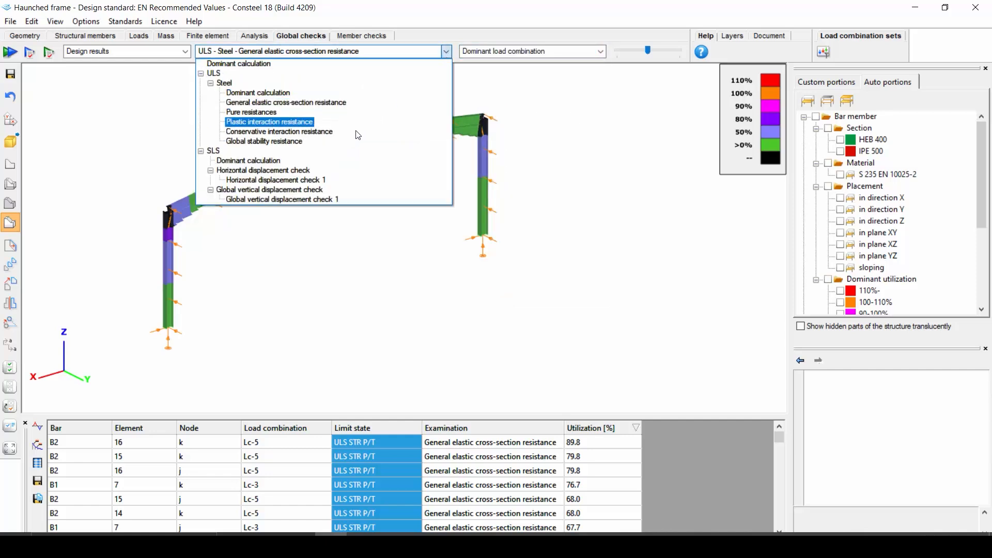
pyautogui.click(275, 180)
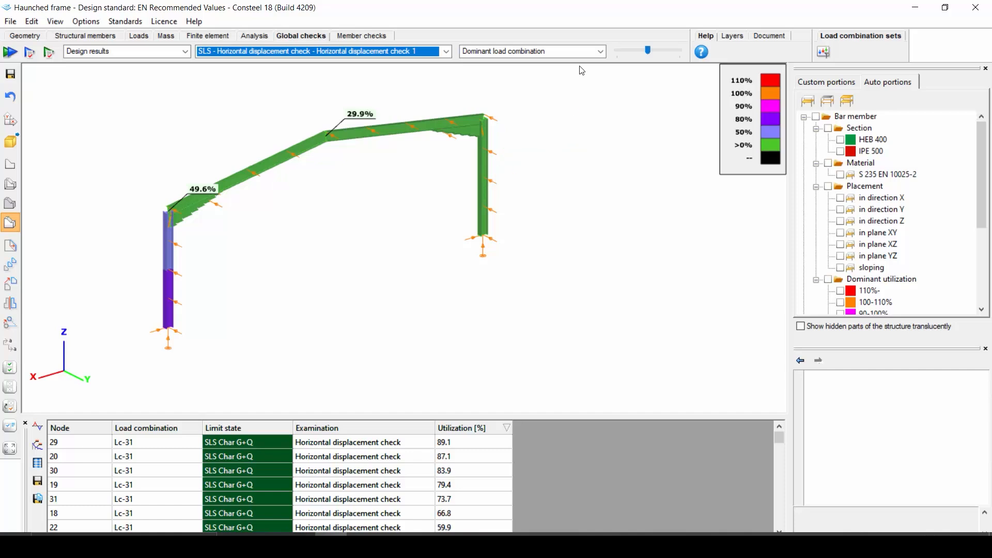
pyautogui.click(587, 54)
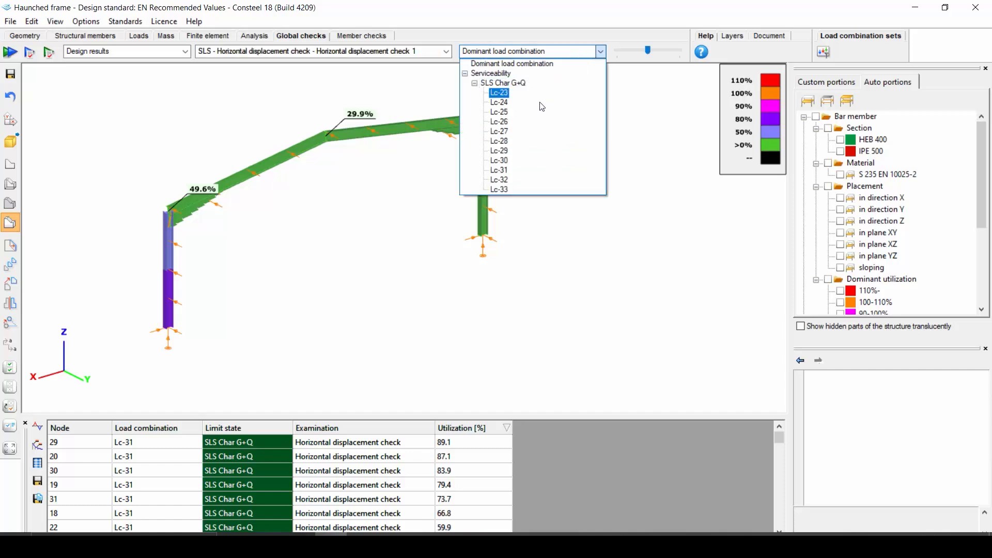
pyautogui.click(500, 141)
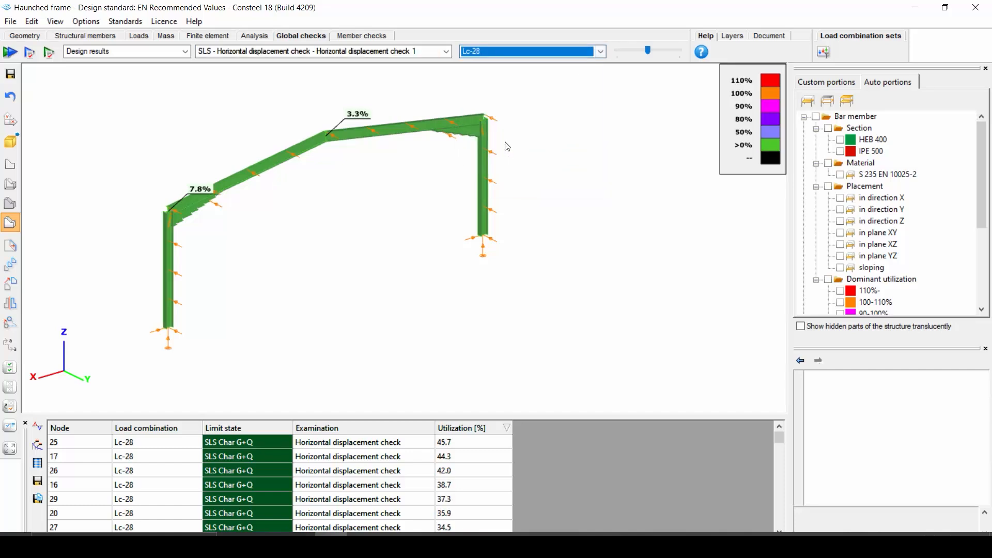
# Switch to predesign parameters and examine the α_cr sensitivity values of the frame members
pyautogui.click(182, 53)
pyautogui.click(169, 73)
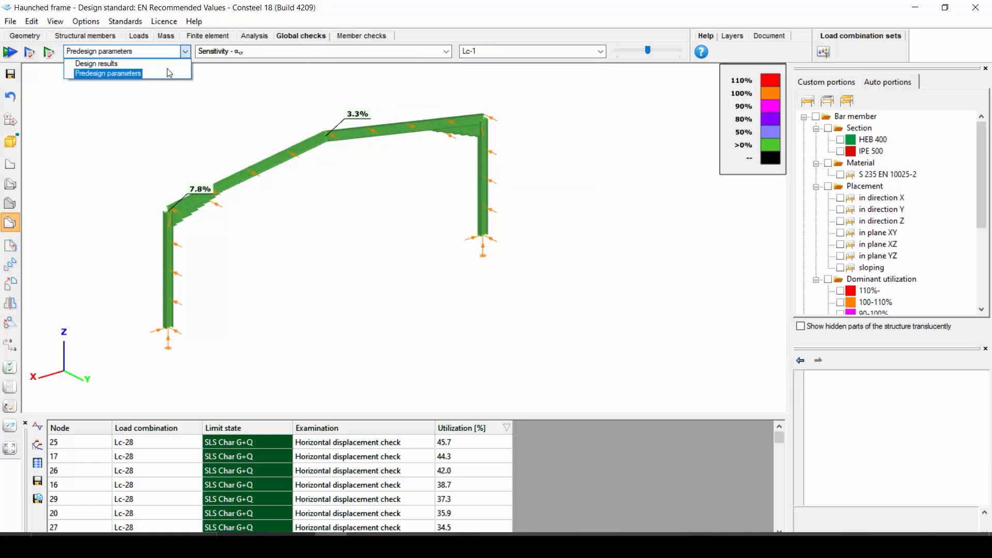
pyautogui.click(236, 54)
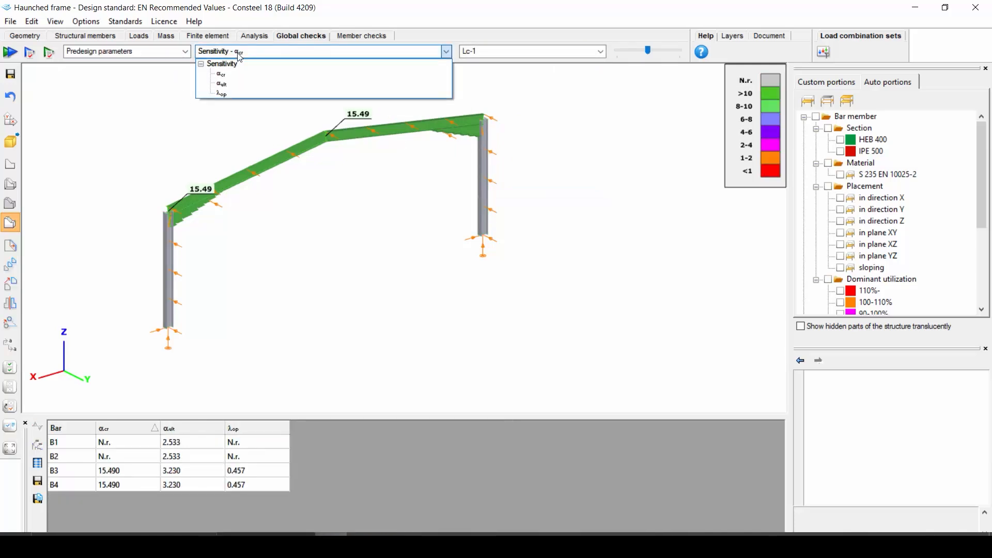
pyautogui.click(238, 54)
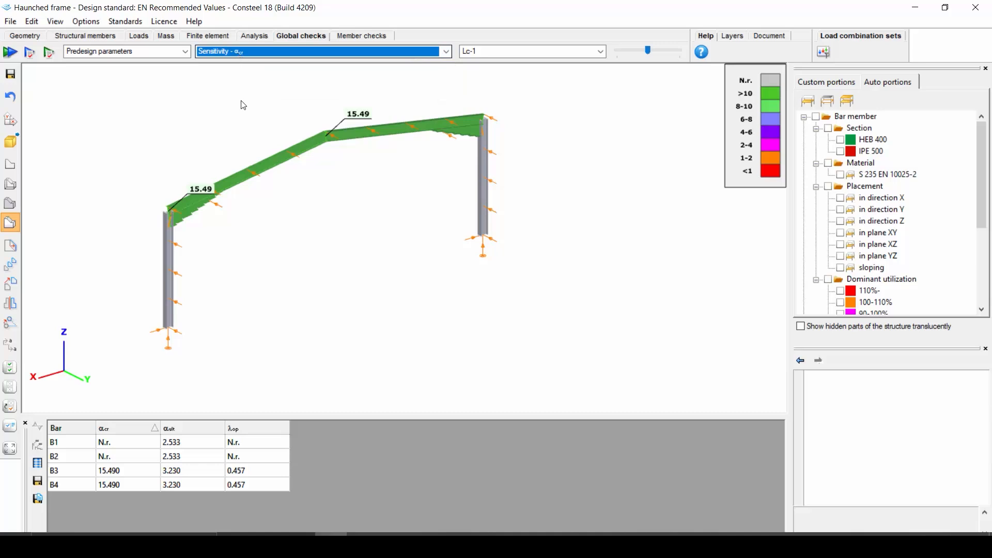
pyautogui.scroll(2, 246, 158)
pyautogui.scroll(1, 245, 158)
pyautogui.moveTo(248, 199); pyautogui.dragTo(304, 195, button='middle')
pyautogui.scroll(-1, 303, 195)
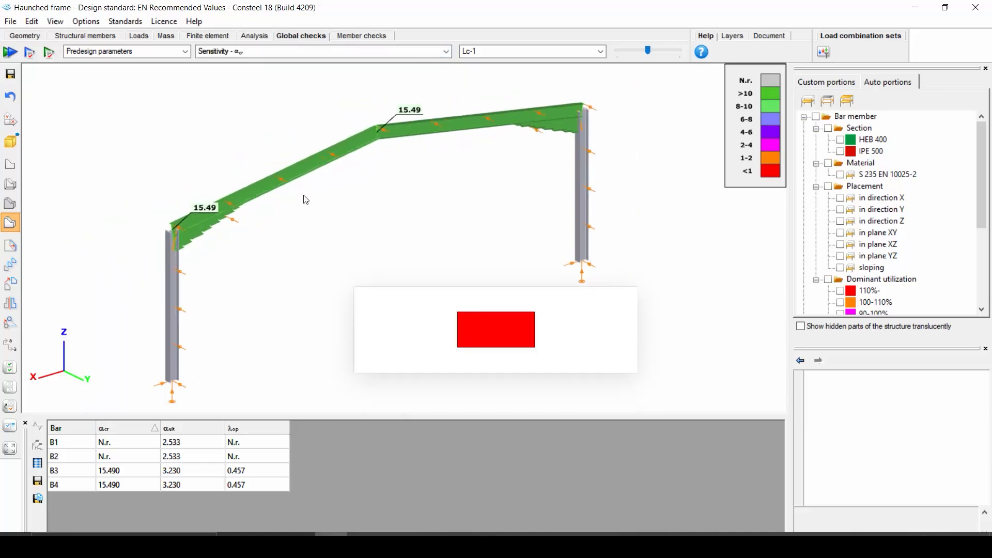